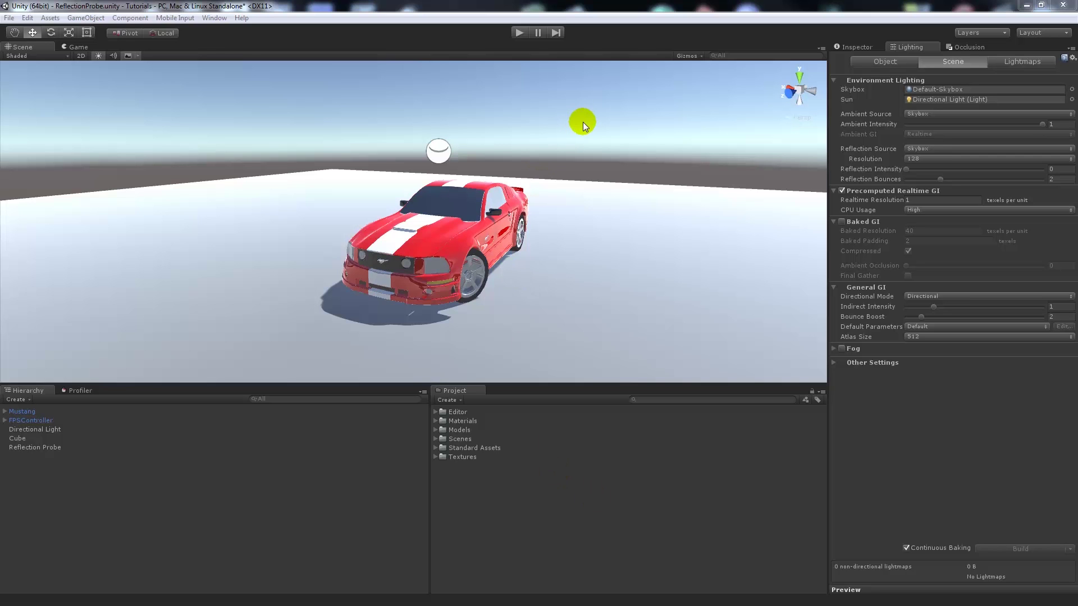
Orbit around the red Mustang under the default sky, then bring up the Sunny1_Original folder
left_click_drag(501, 122, 455, 192, "alt")
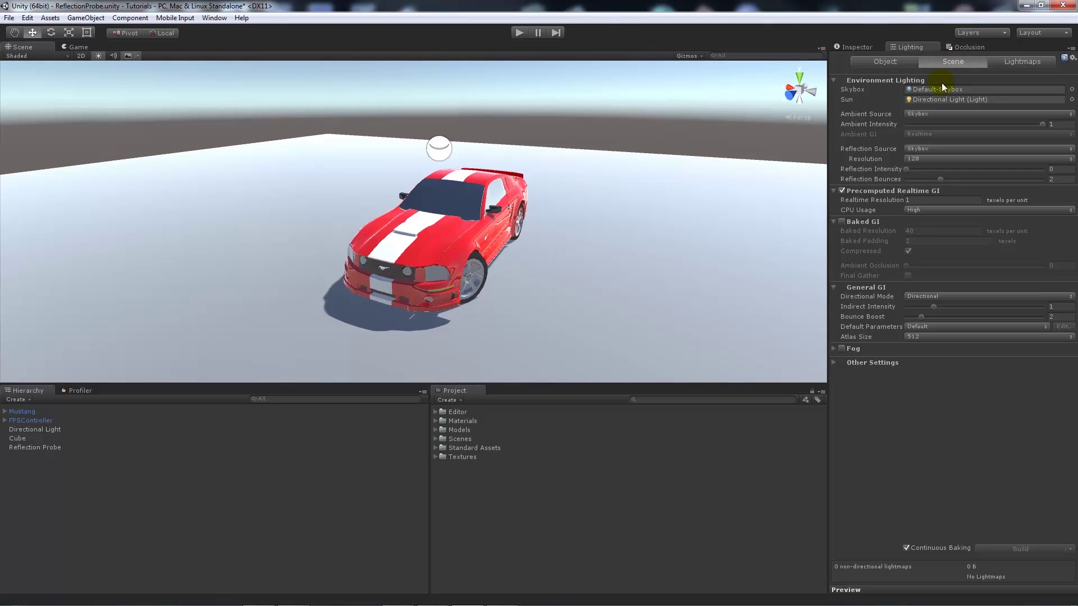
mouse_move(644, 137)
left_mouse_down("alt")
mouse_move(409, 52)
mouse_move(235, 61)
mouse_move(596, 91)
mouse_move(835, 41)
mouse_move(934, 584)
mouse_move(893, 501)
mouse_move(784, 520)
mouse_move(786, 587)
mouse_move(757, 106)
mouse_move(675, 142)
mouse_move(681, 133)
mouse_move(662, 118)
mouse_move(635, 132)
left_mouse_up("alt")
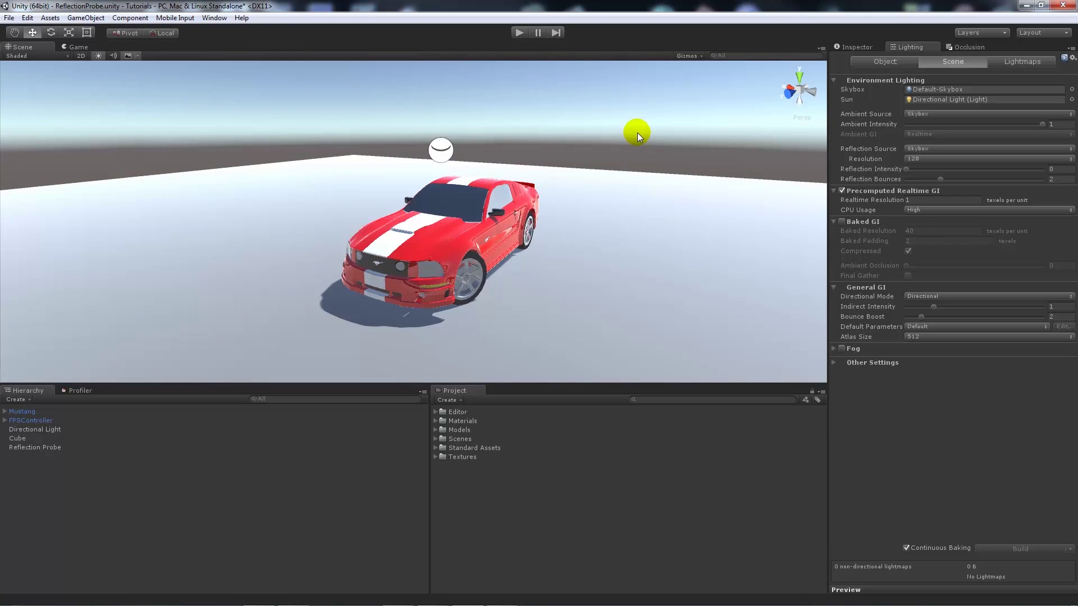
mouse_move(426, 205)
left_mouse_down("alt")
mouse_move(621, 241)
mouse_move(573, 209)
mouse_move(455, 180)
mouse_move(413, 203)
mouse_move(440, 193)
mouse_move(438, 217)
left_mouse_up("alt")
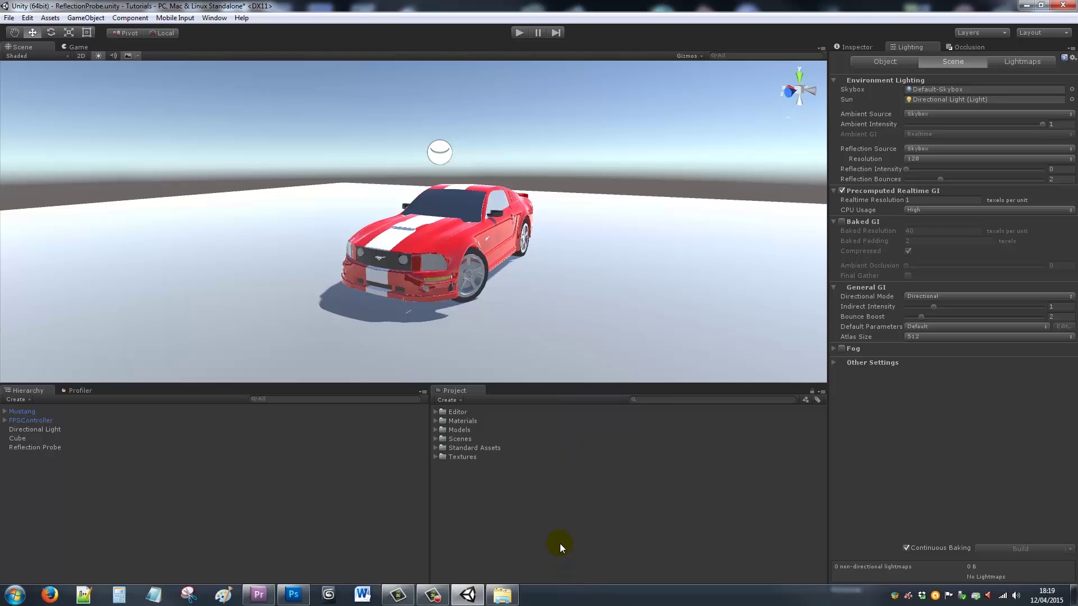
left_click(506, 599)
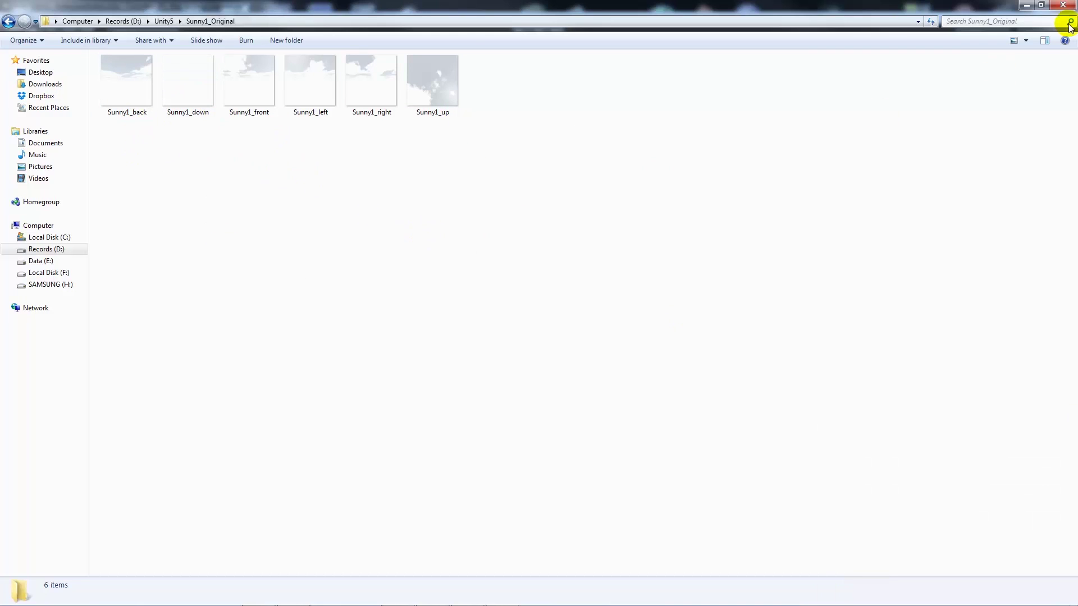
Minimize Explorer after reviewing the six Sunny1 images to return to Unity
left_click(1026, 5)
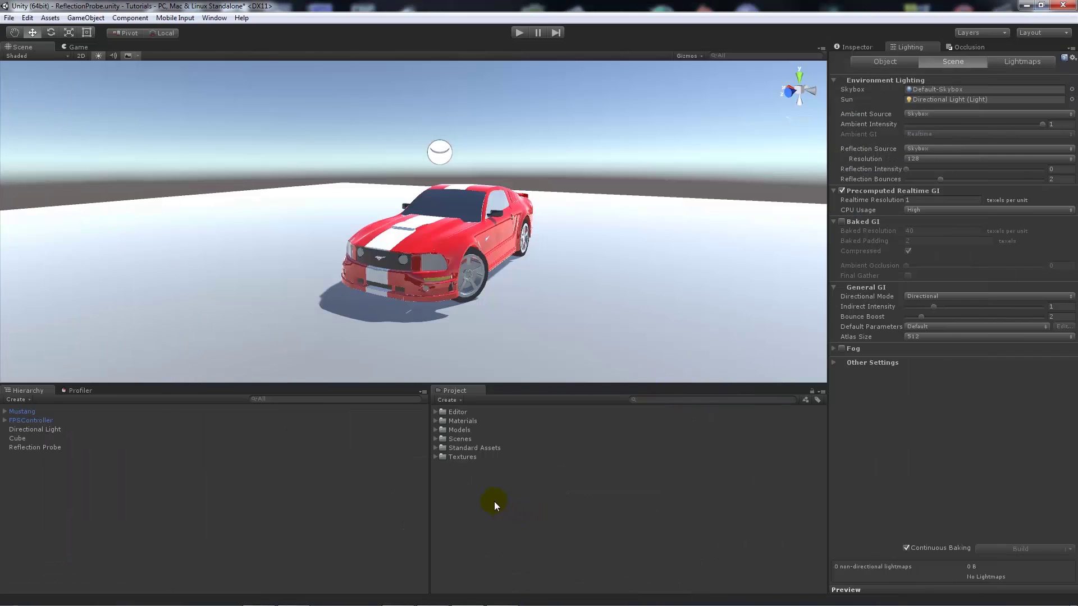
Create a new material in the Project panel named SunnySky
right_click(470, 501)
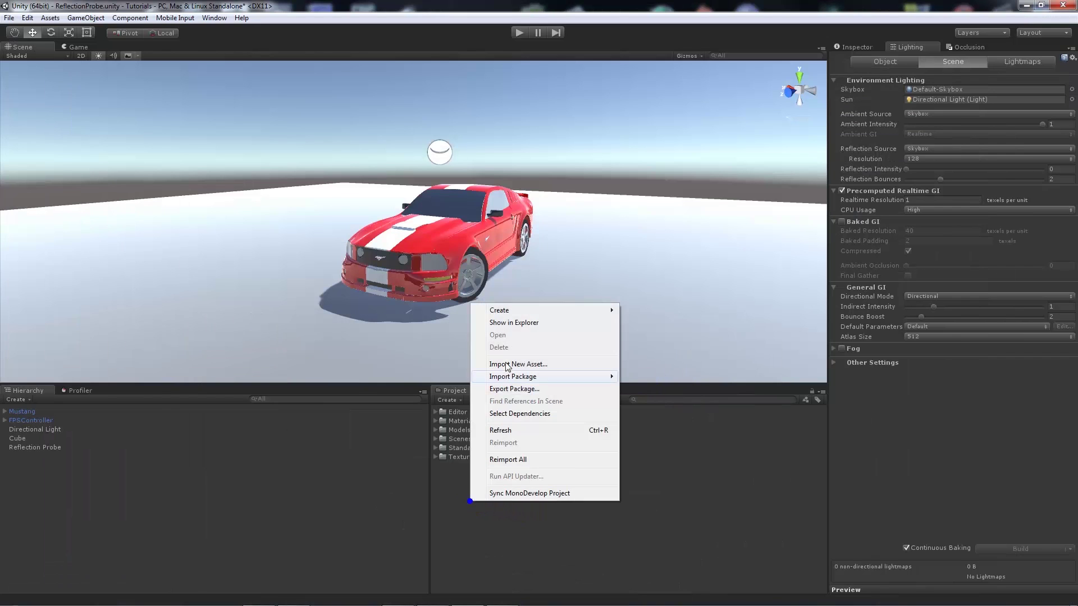
mouse_move(512, 307)
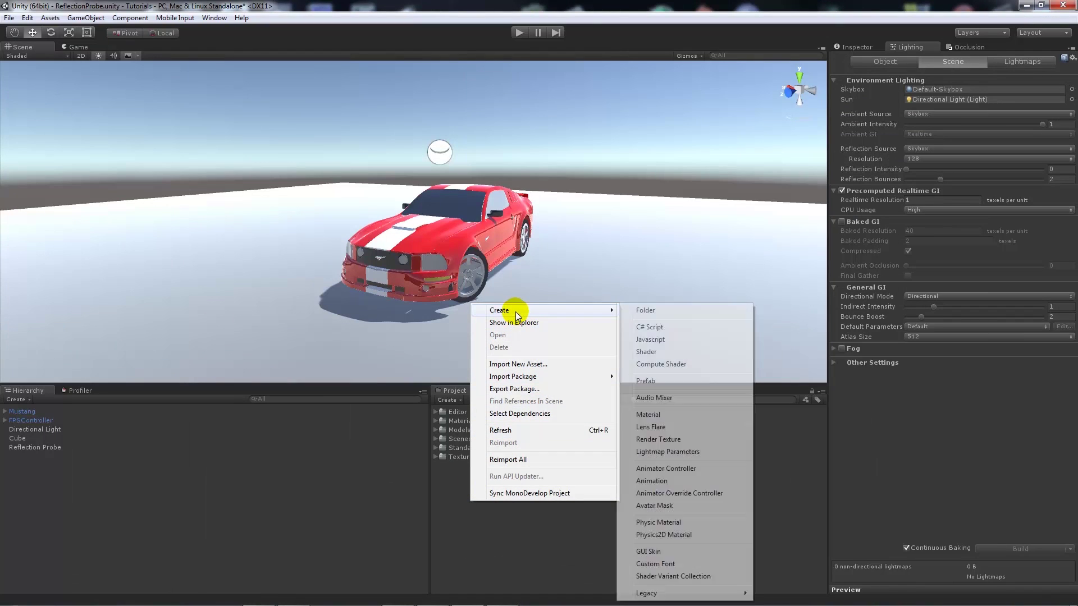
left_click(658, 415)
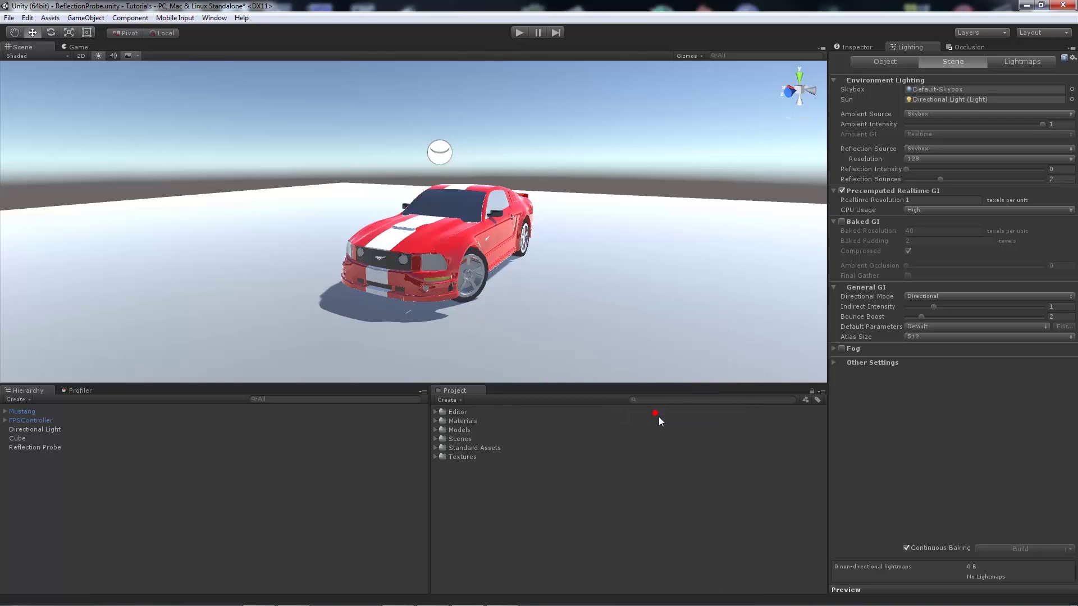
type("SunnySky")
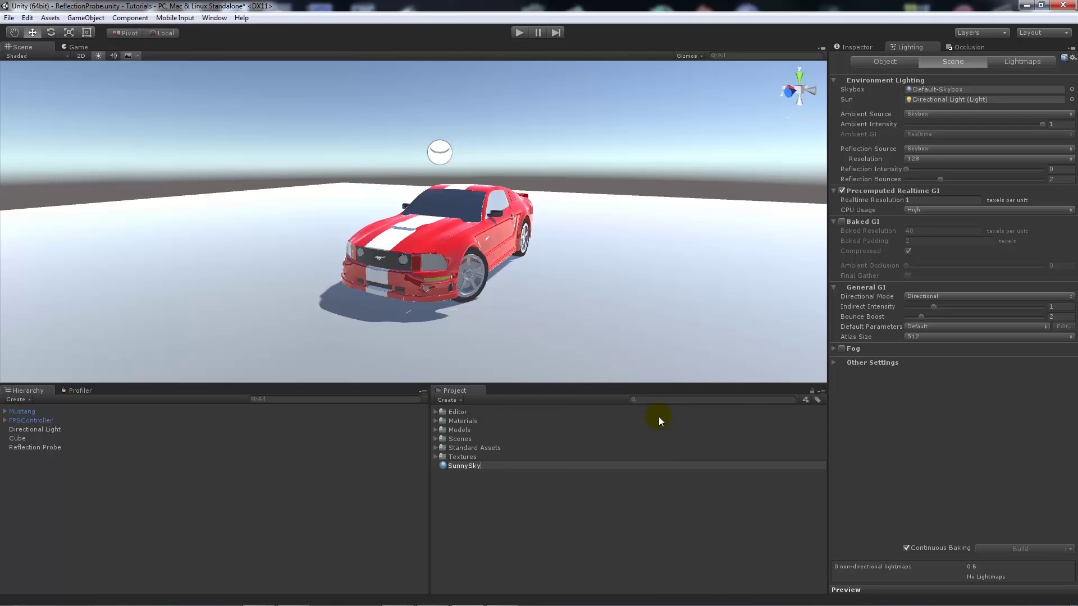
key("Return")
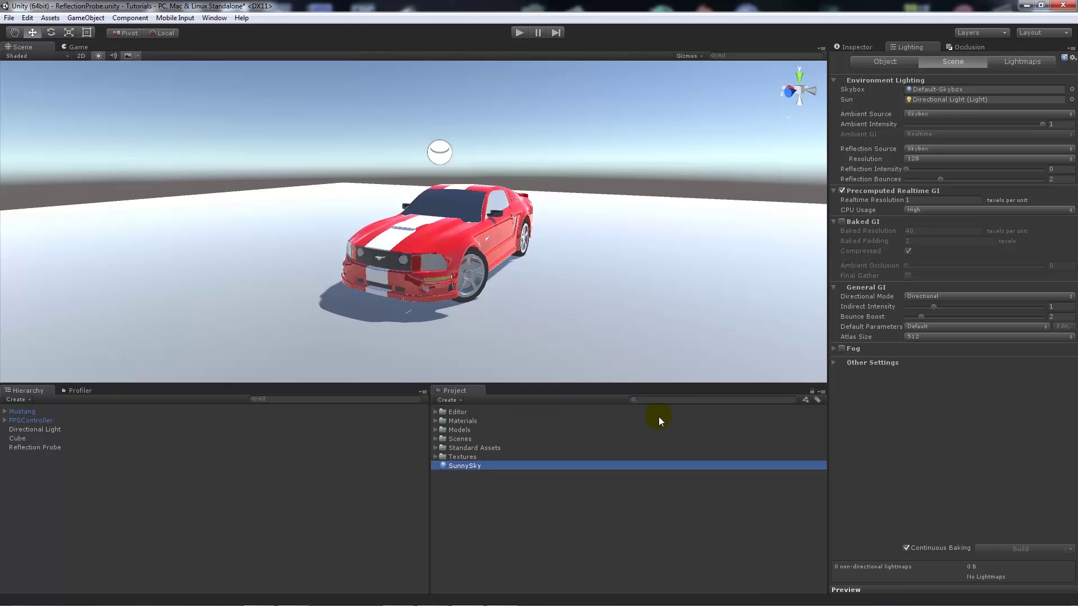
Set the SunnySky material's shader to Skybox/Procedural
left_click(852, 49)
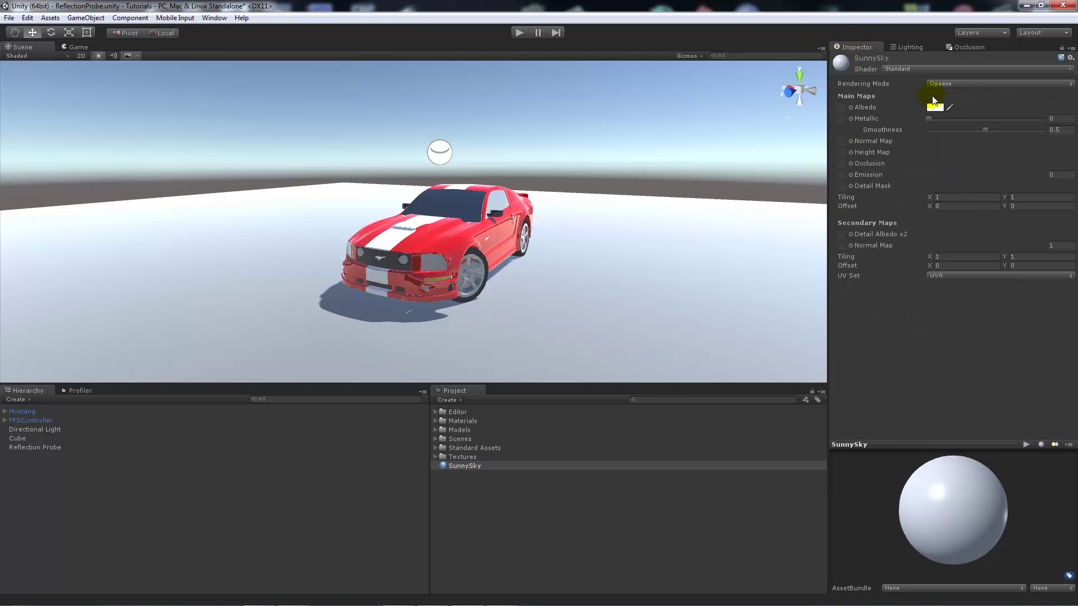
left_click(921, 69)
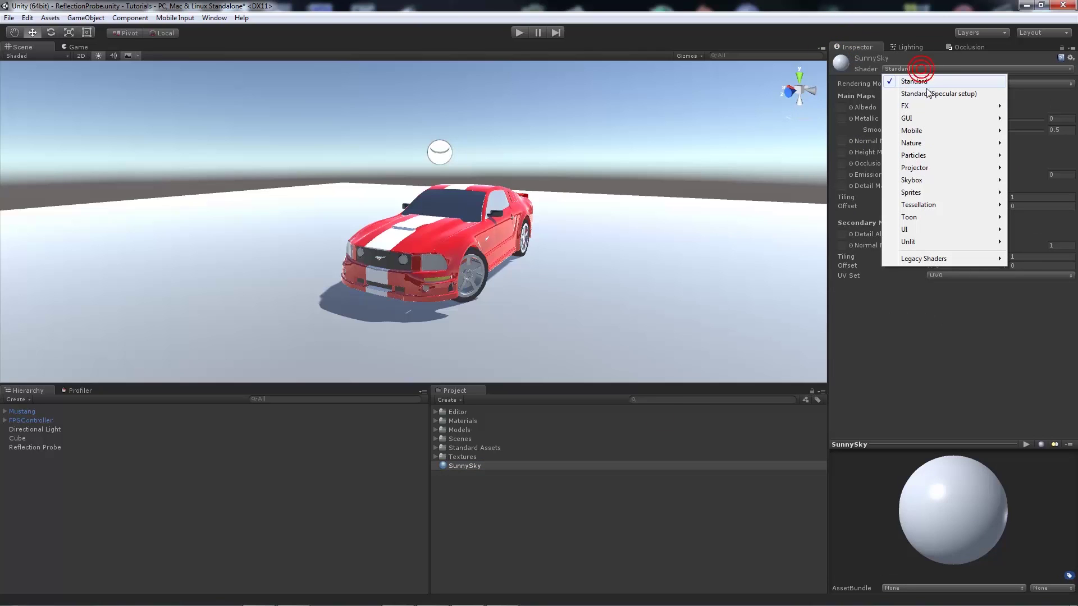
left_click(921, 180)
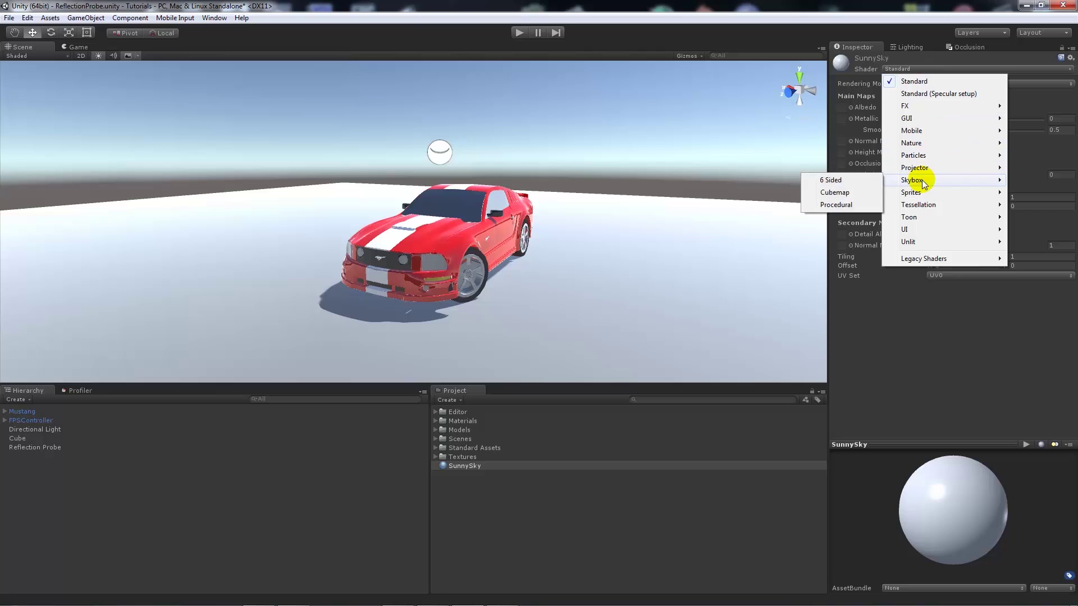
left_click(853, 204)
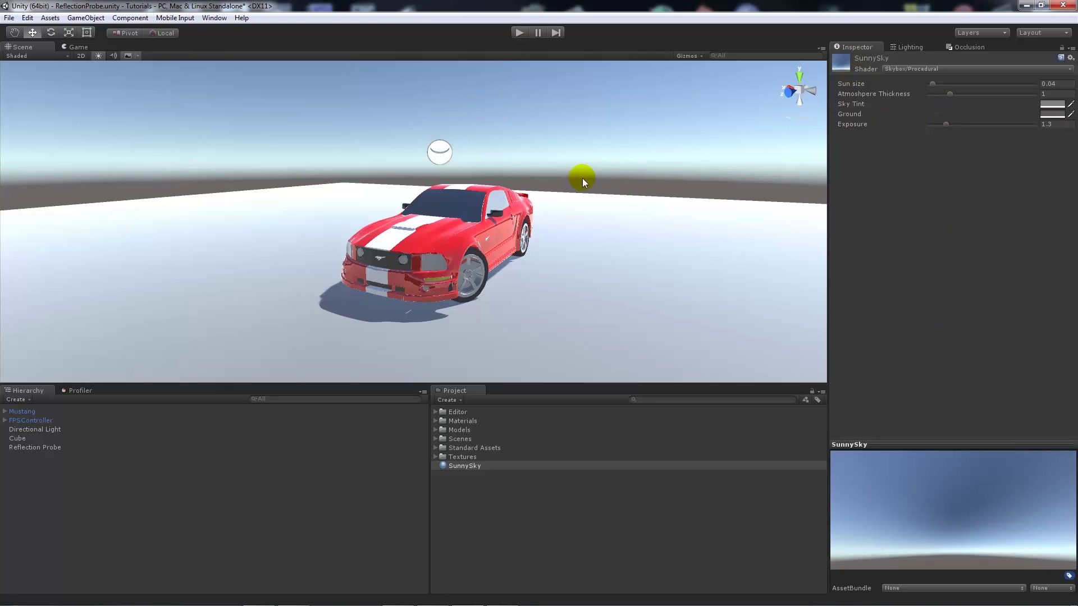
Set Sun Size to 0.582, restore Atmosphere Thickness to 1, and make Sky Tint pure red
left_click(932, 84)
left_click_drag(935, 83, 969, 100)
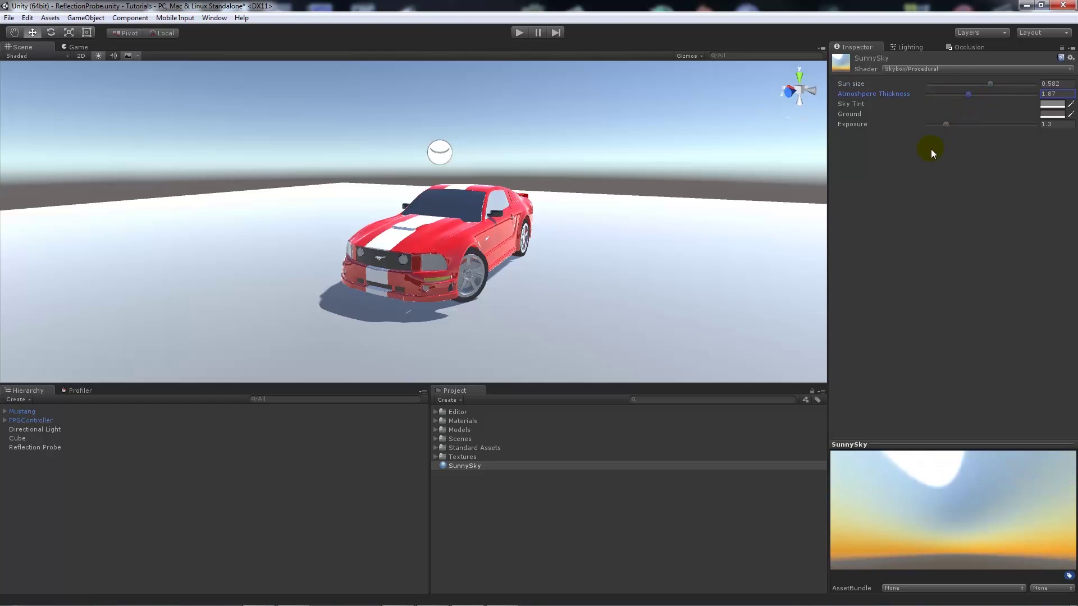
key("ctrl+z")
left_click(1051, 104)
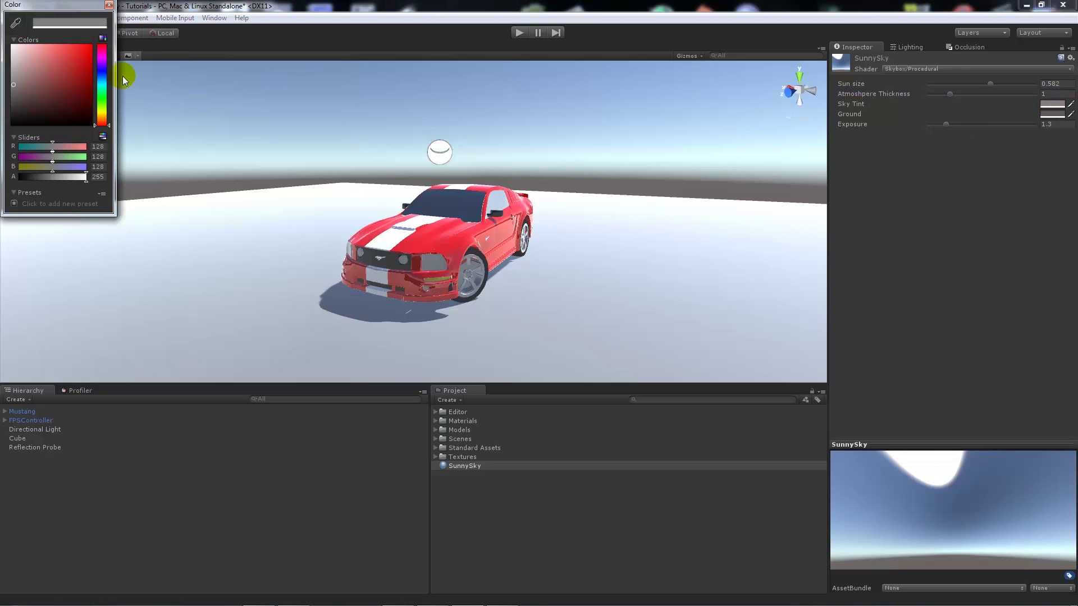
left_click_drag(78, 70, 89, 47)
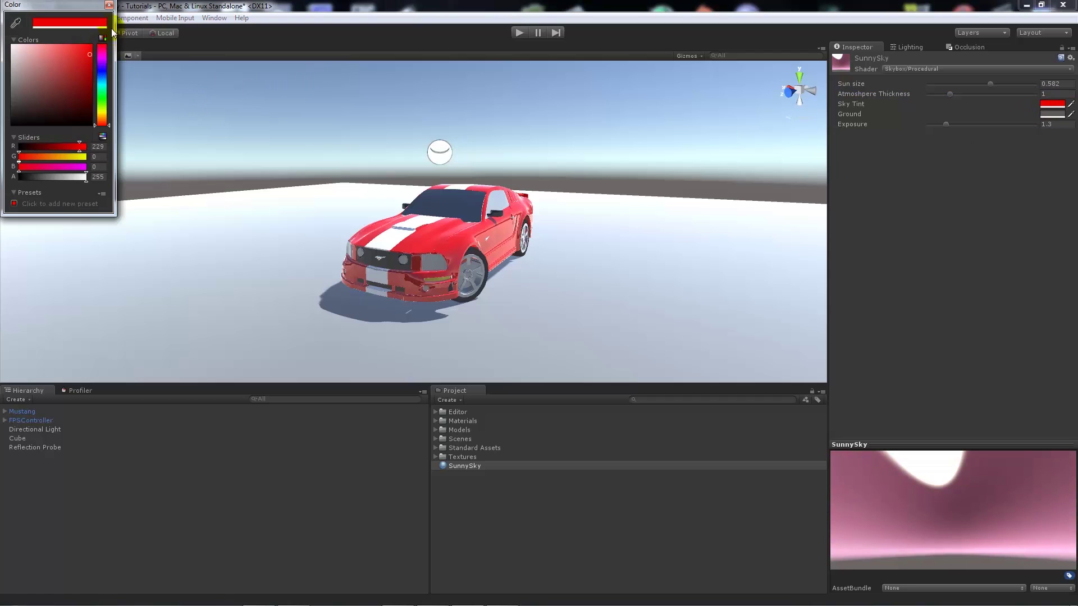
left_click(109, 5)
Change the Ground colour to greyish-brown and raise Exposure to 2.65
left_click(1051, 114)
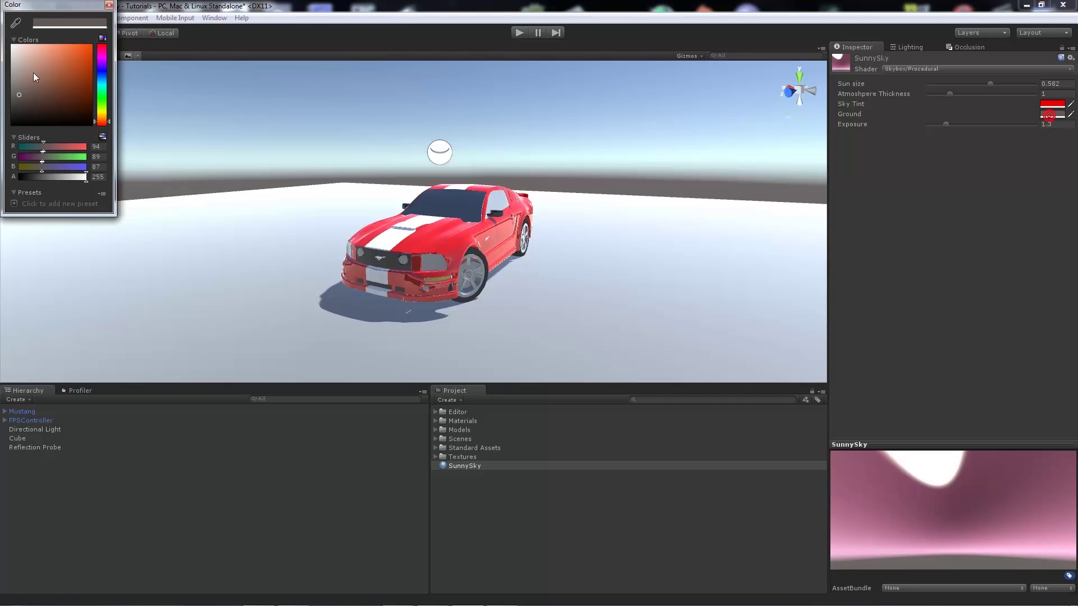
mouse_move(33, 72)
left_mouse_down()
mouse_move(46, 78)
mouse_move(33, 124)
mouse_move(34, 83)
left_mouse_up()
left_click(109, 5)
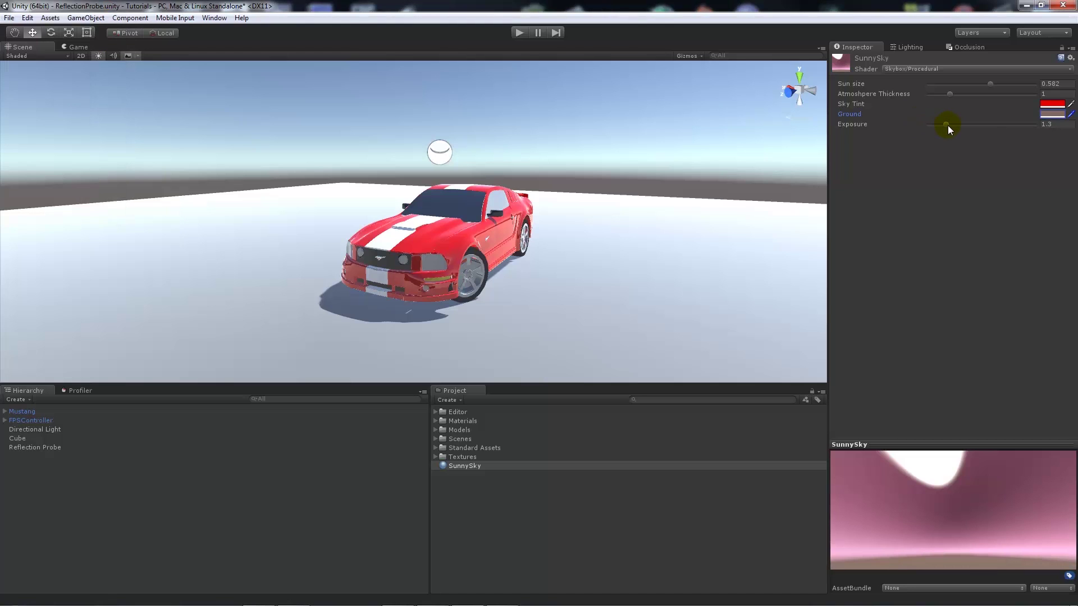
mouse_move(946, 125)
left_mouse_down()
mouse_move(985, 125)
mouse_move(964, 128)
left_mouse_up()
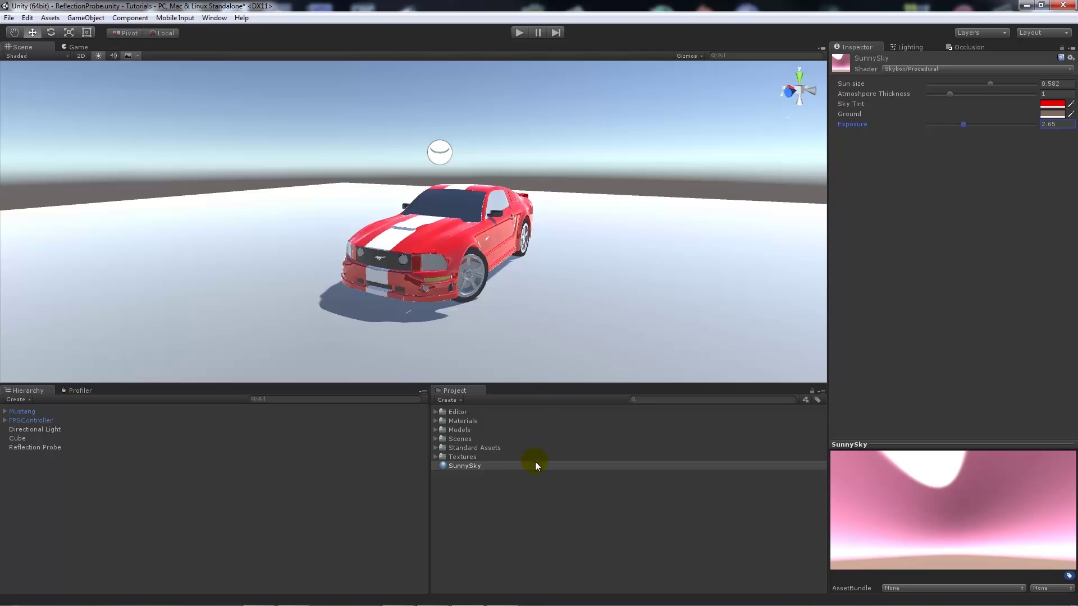
Assign SunnySky as the scene's Skybox in the Lighting settings
left_click(491, 499)
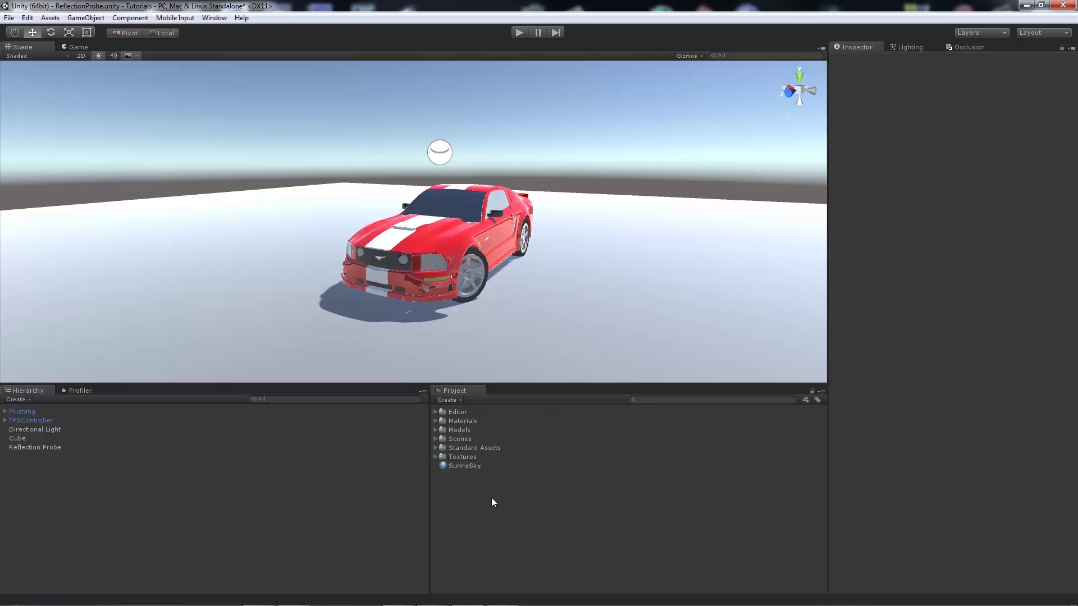
left_click(906, 47)
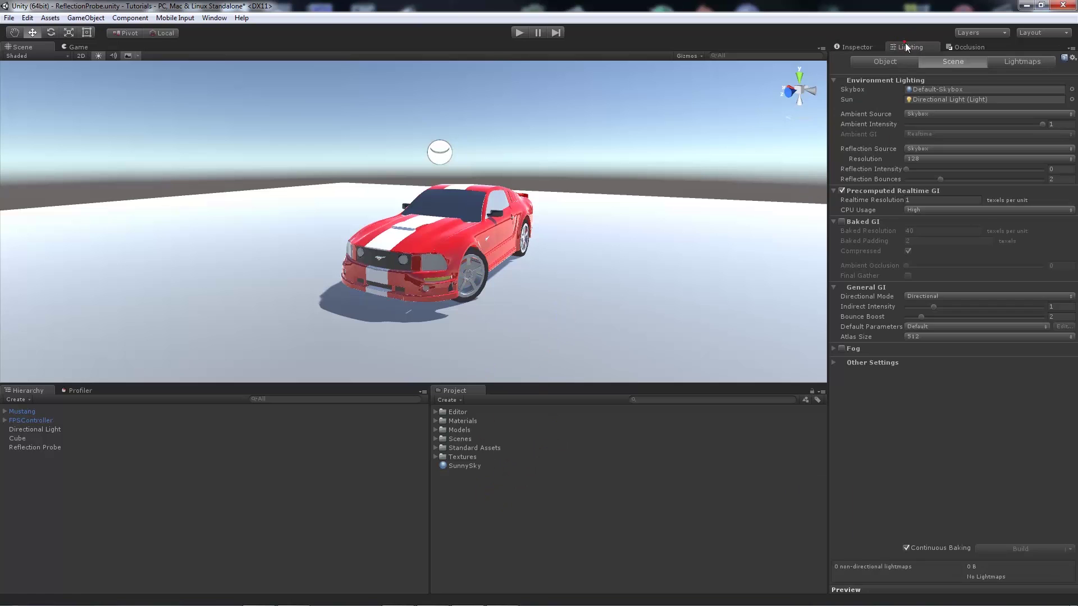
left_click_drag(467, 471, 957, 90)
Orbit around the Mustang to view it under the pink sky
left_click_drag(621, 209, 814, 140, "alt")
left_click_drag(702, 224, 651, 213, "alt")
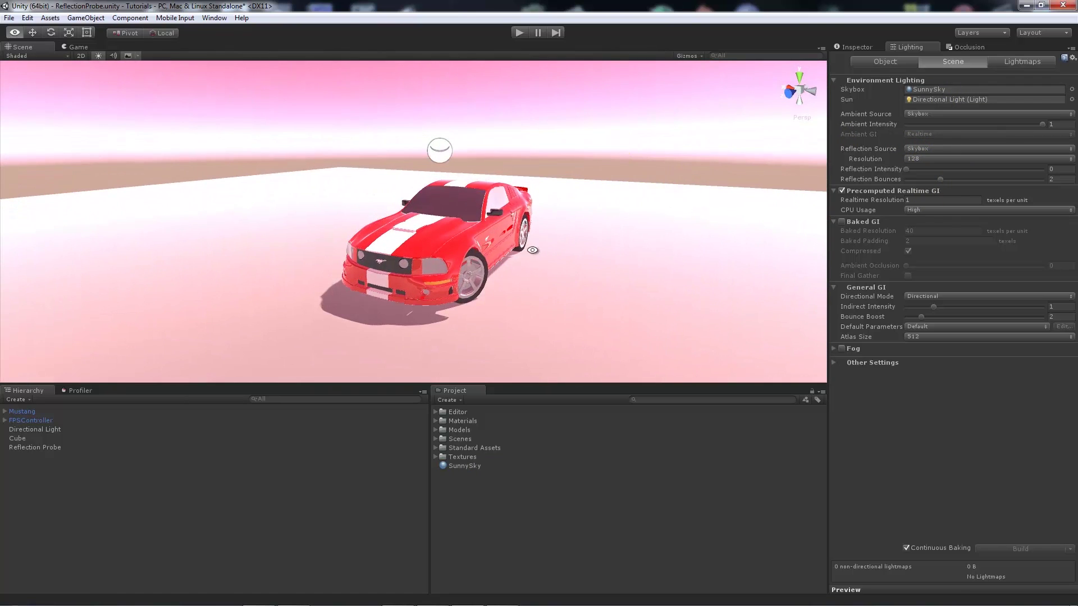
left_click_drag(527, 236, 621, 224, "alt")
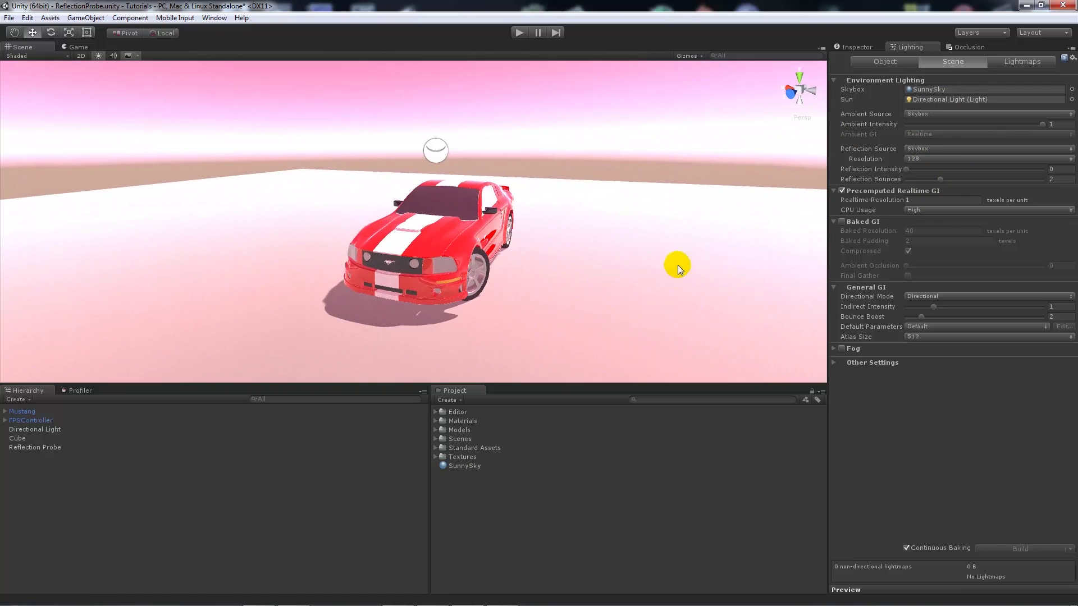
left_click_drag(603, 272, 544, 268, "alt")
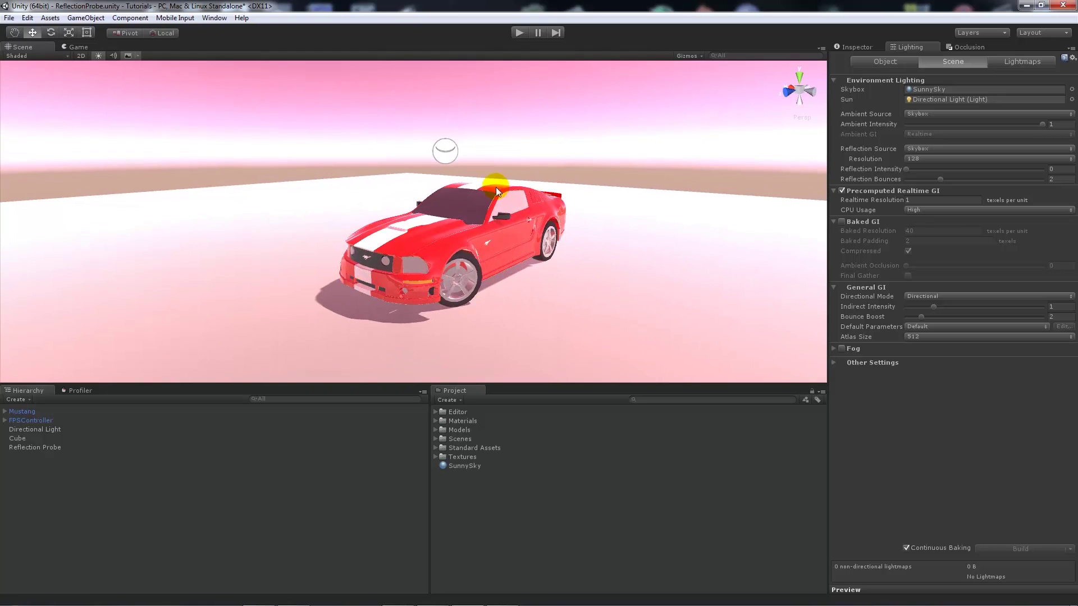
left_click_drag(413, 260, 698, 202, "alt")
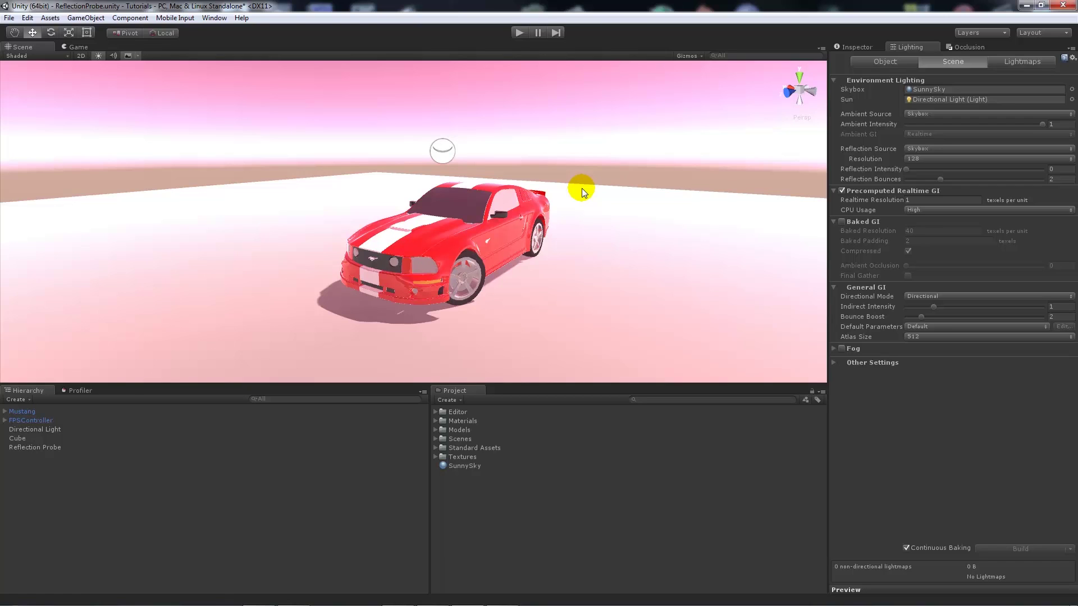
Switch the SunnySky material's shader to Skybox/6 Sided
left_click(460, 467)
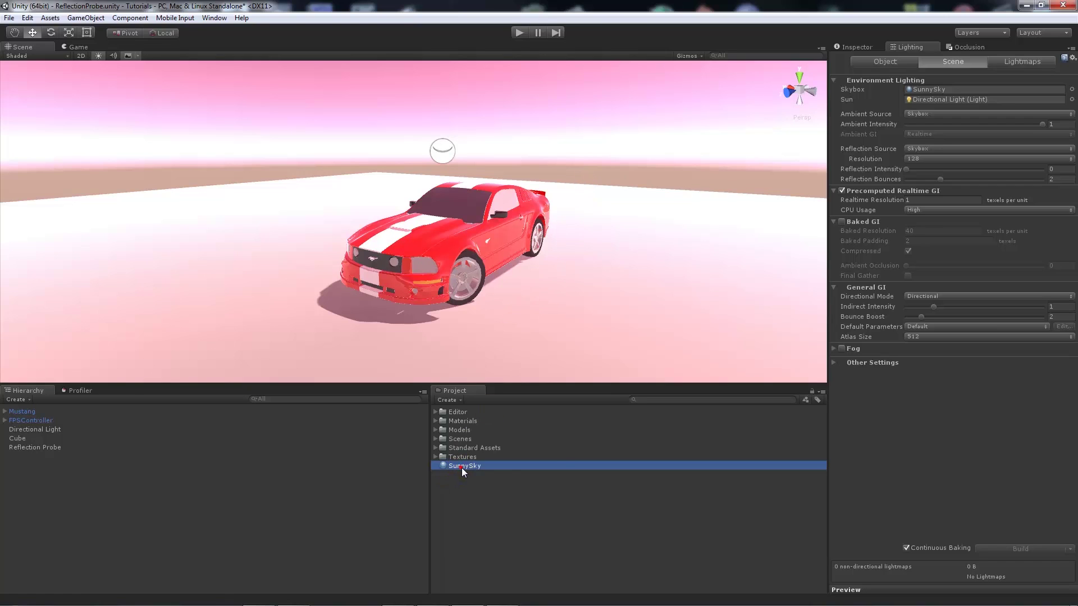
left_click(859, 49)
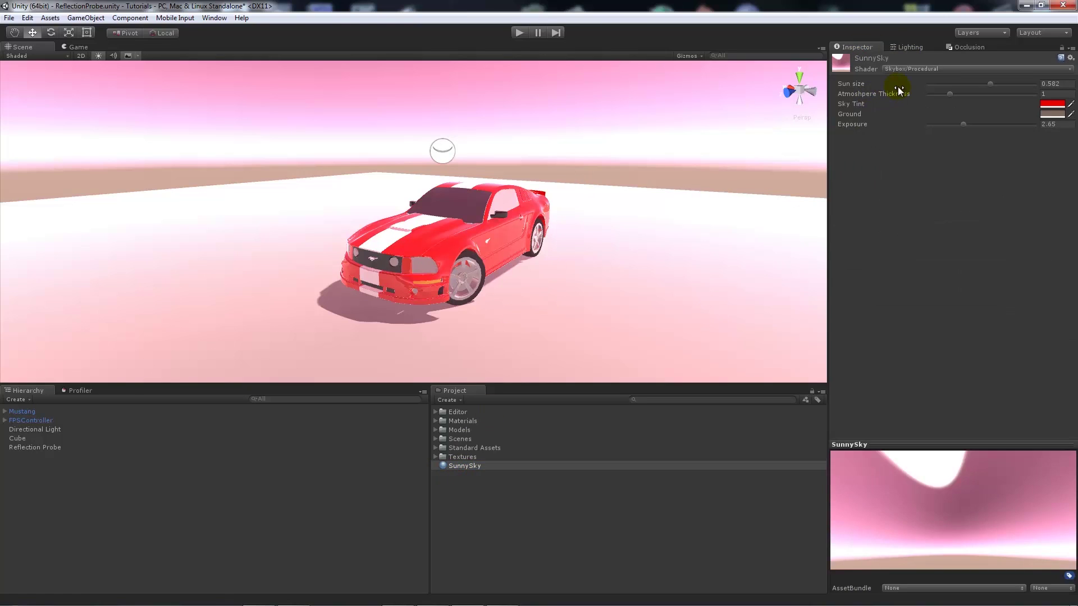
left_click(924, 69)
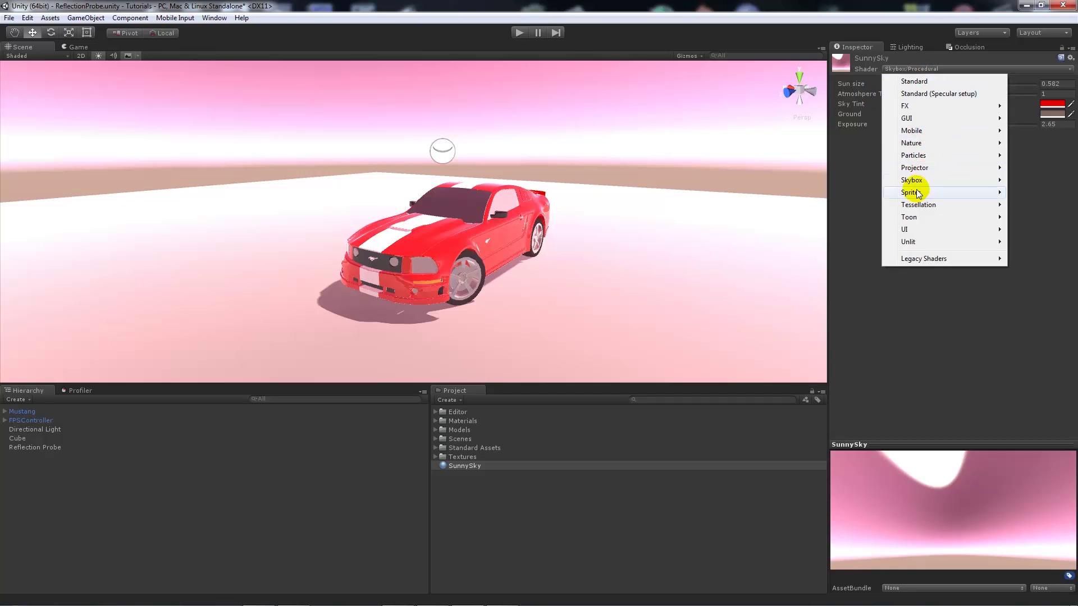
mouse_move(917, 183)
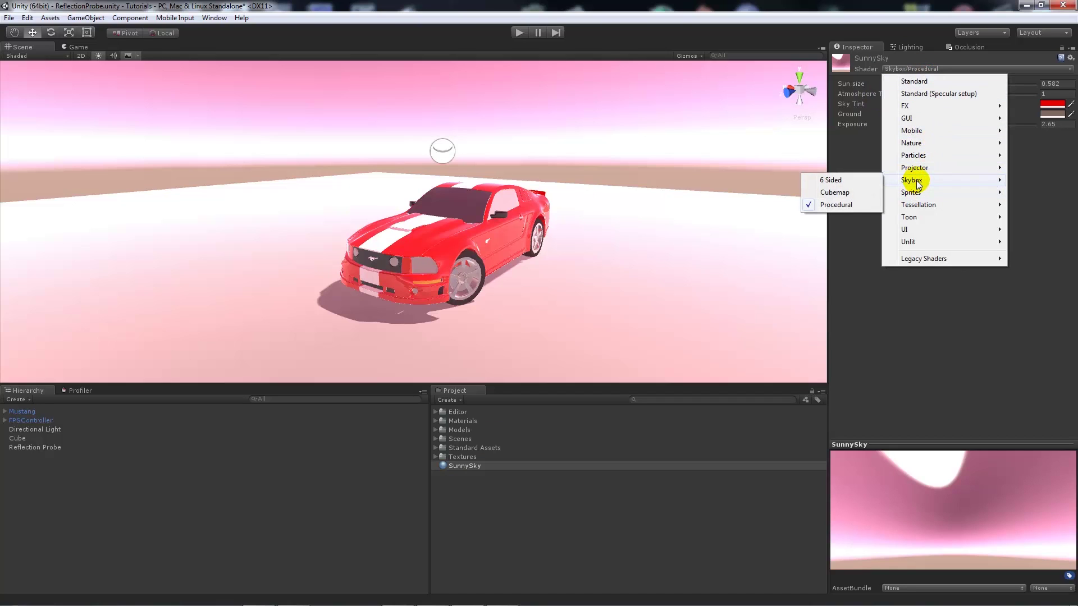
left_click(837, 180)
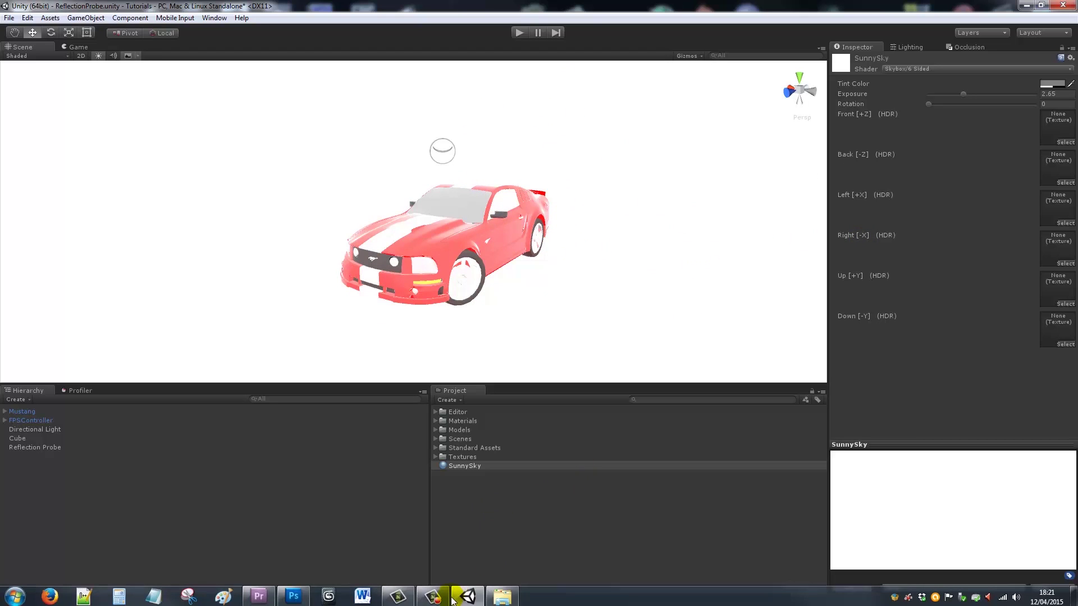
Copy all six Sunny1 images from the Sunny1_Original folder, then minimize Explorer
left_click(494, 595)
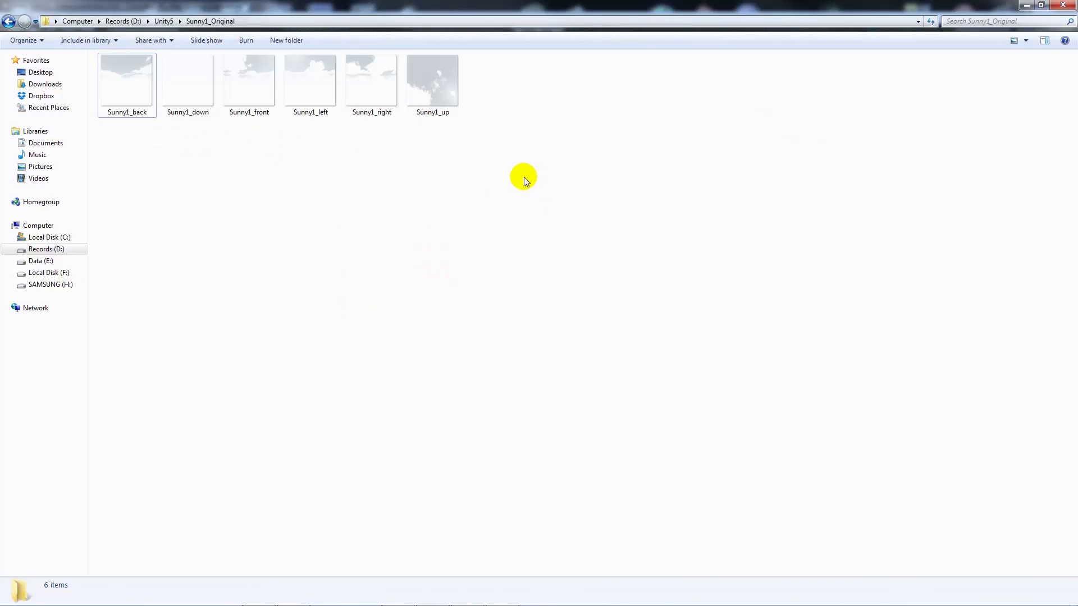
left_click_drag(514, 166, 129, 90)
right_click(129, 89)
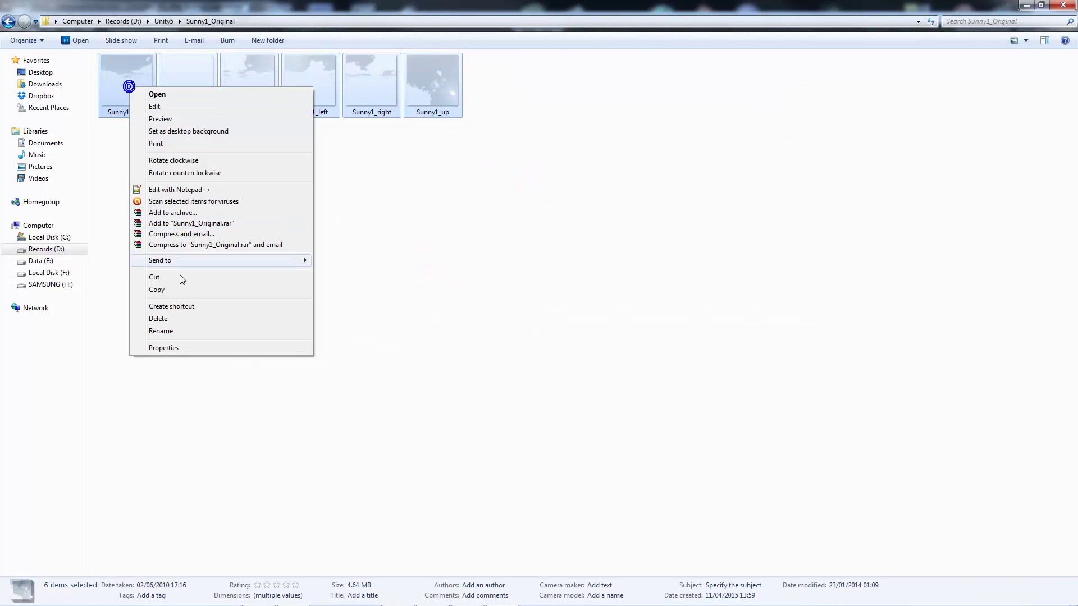
left_click(181, 290)
left_click(1023, 8)
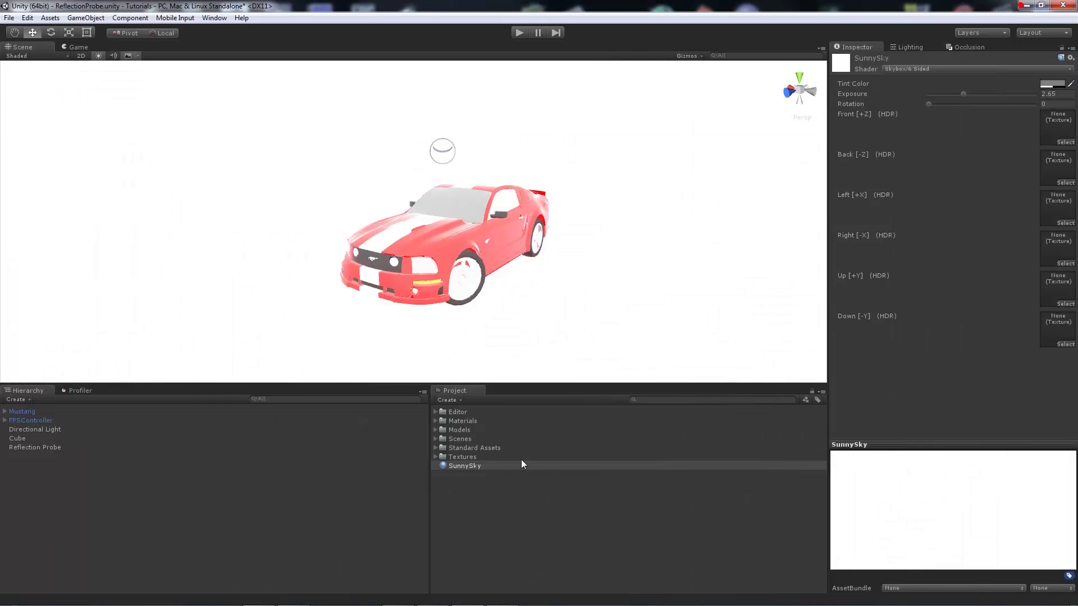
Create a folder named SkyImages in the project's Assets
left_click(498, 495)
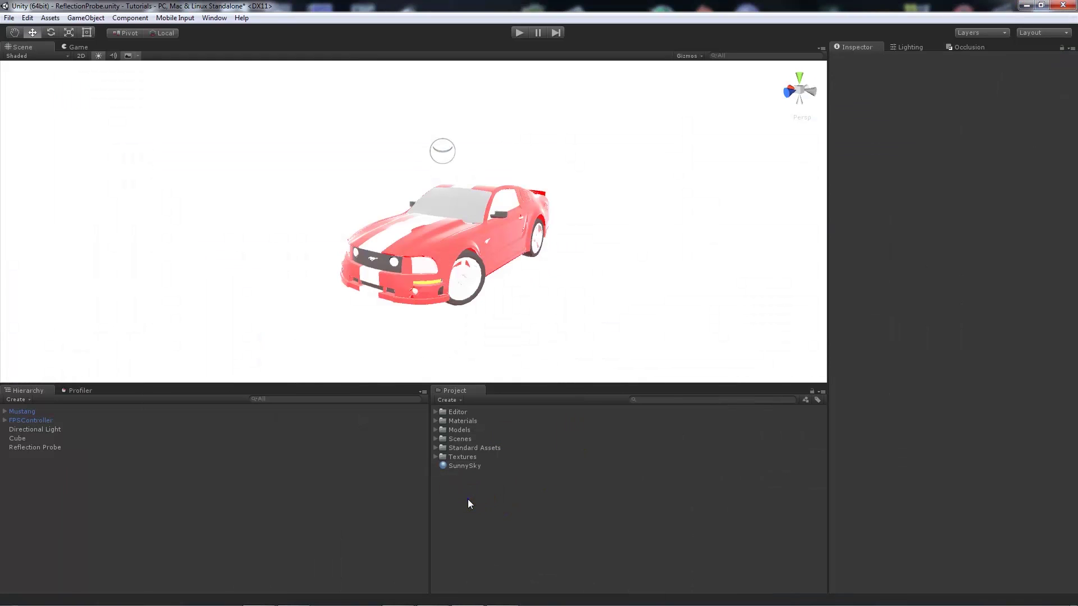
right_click(468, 499)
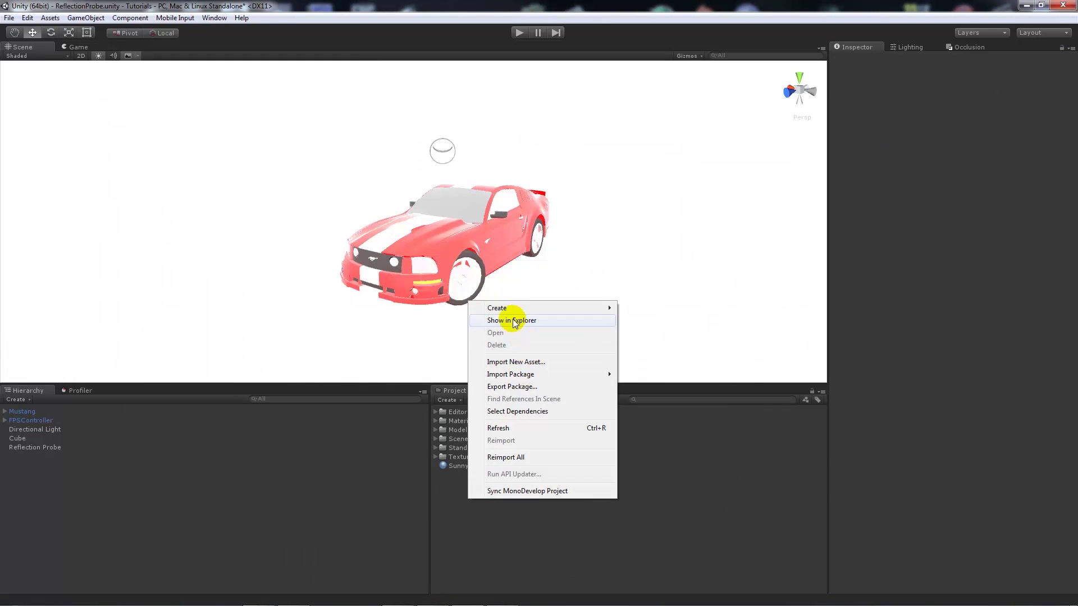
mouse_move(508, 308)
left_click(649, 309)
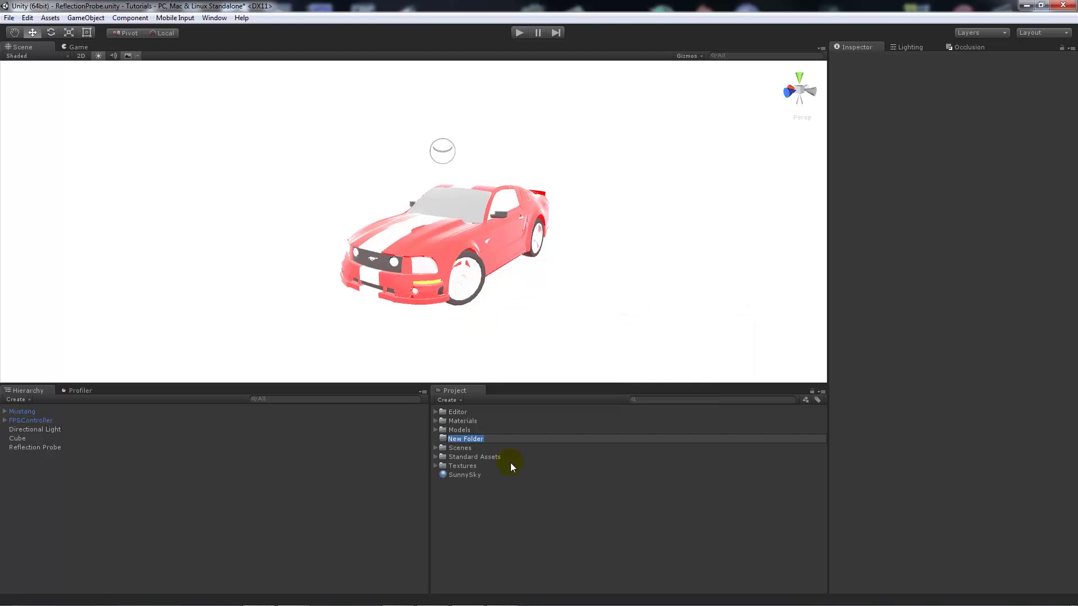
type("SkyImages")
key("Return")
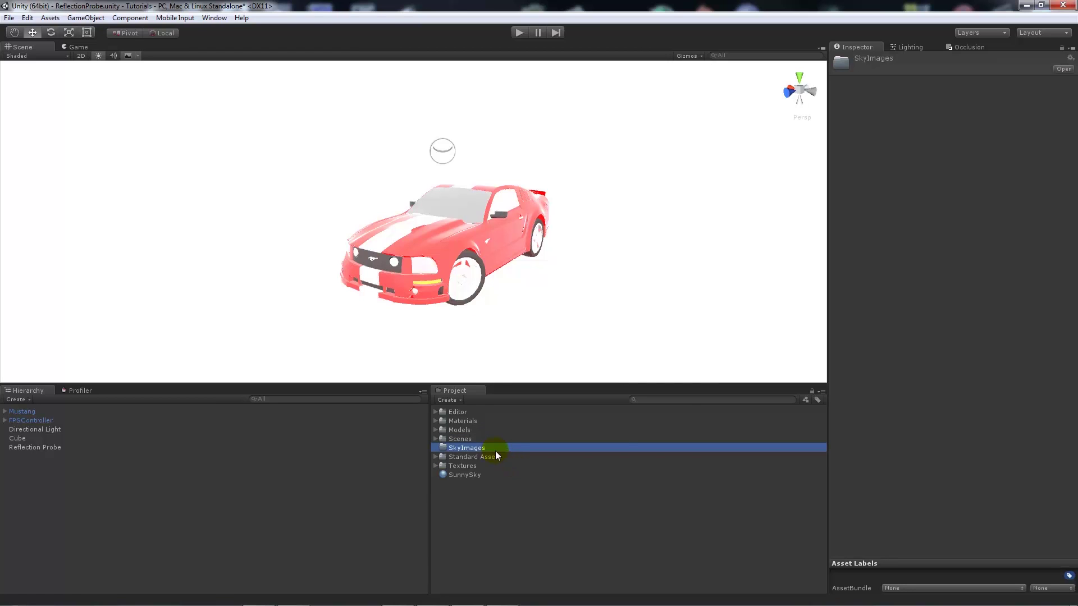
right_click(480, 449)
Paste the six copied Sunny1 images into SkyImages on disk, then close Explorer
left_click(522, 268)
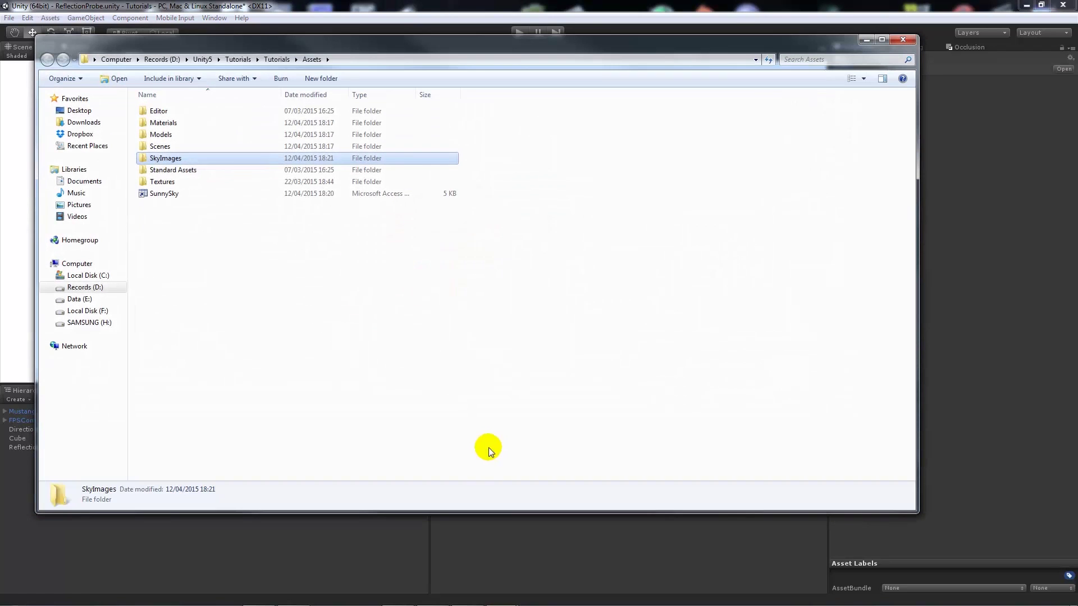
double_click(169, 158)
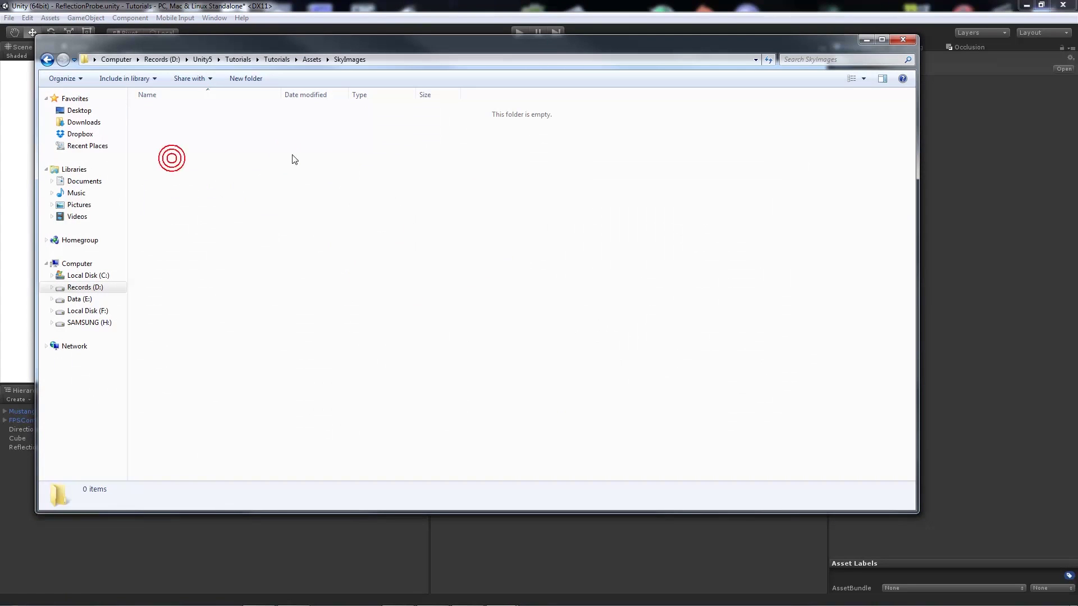
right_click(234, 135)
left_click(267, 219)
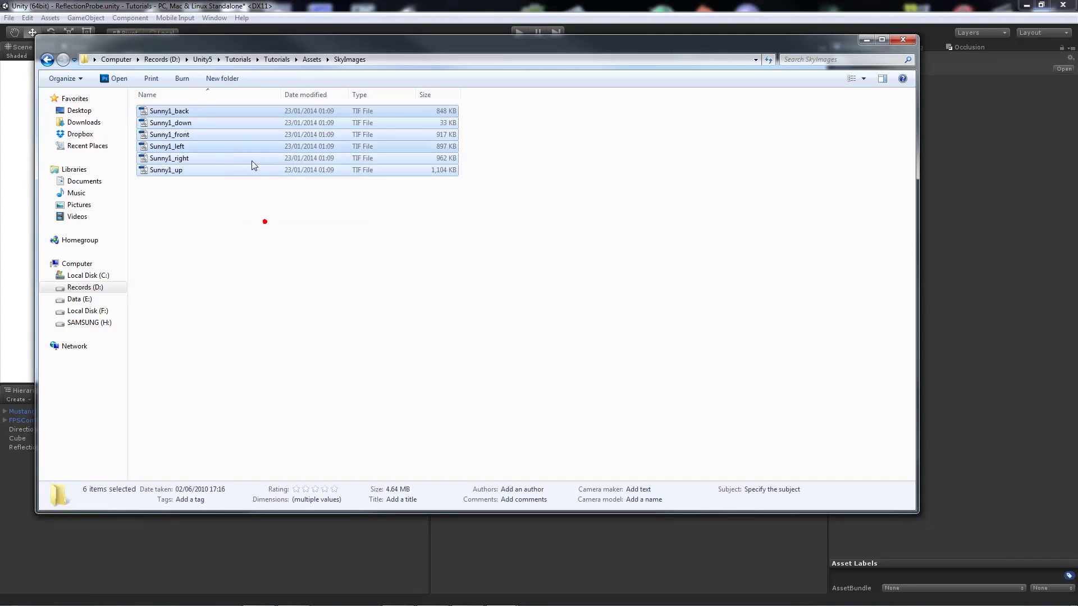
left_click(246, 221)
left_click(901, 40)
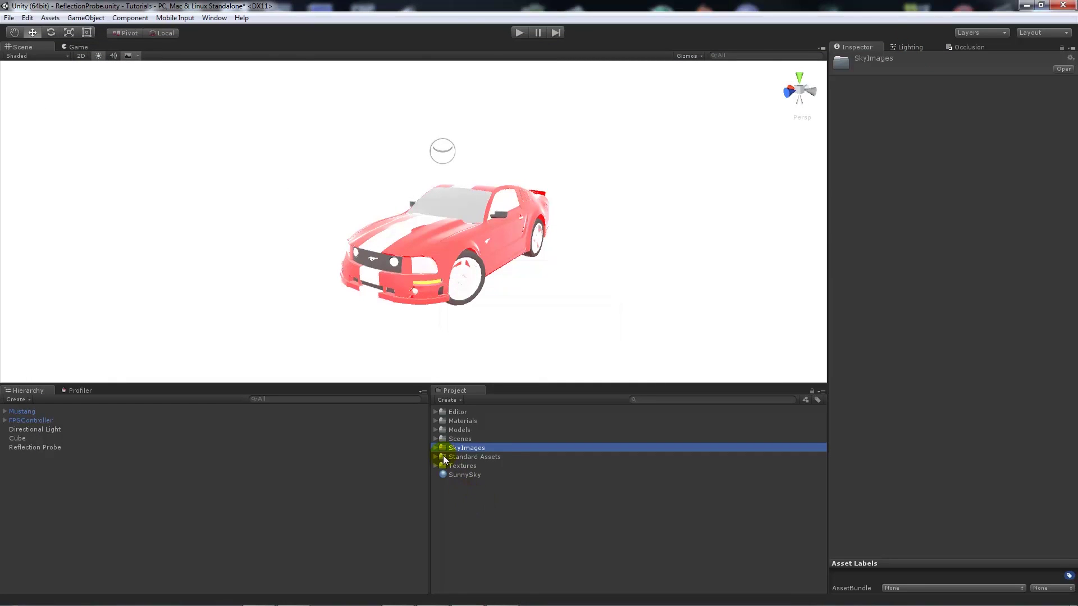
Assign Sunny1_back, Sunny1_up and Sunny1_right to SunnySky's Back, Up and Right faces
left_click(436, 448)
left_click(448, 527)
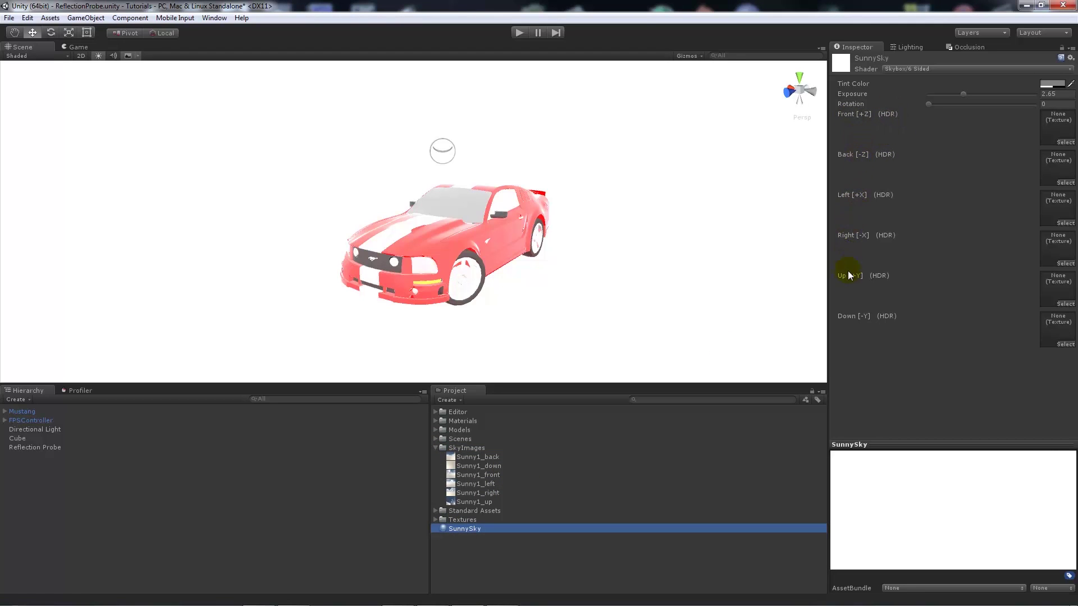
left_click_drag(516, 457, 1043, 162)
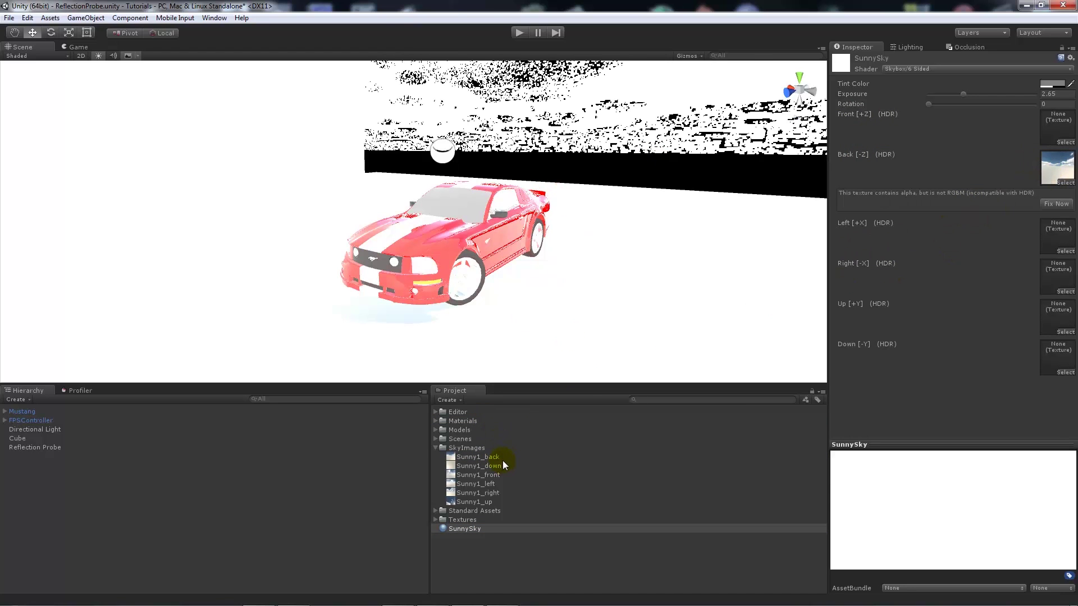
left_click_drag(479, 502, 1042, 321)
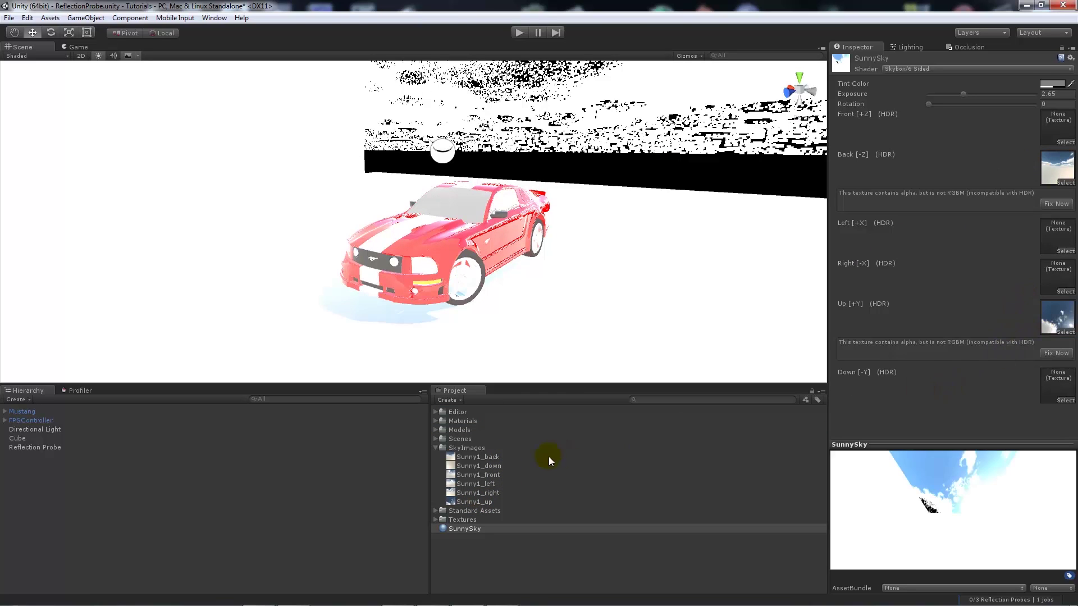
left_click_drag(489, 493, 987, 313)
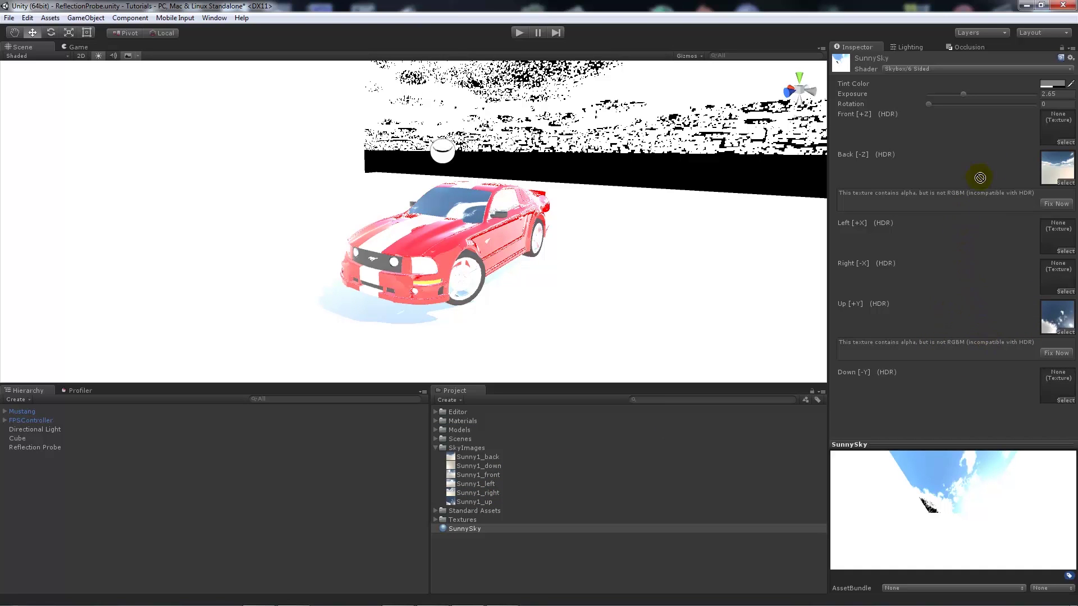
Assign Sunny1_front and Sunny1_left to the Front and Left faces, then orbit to view the sky
left_click_drag(1062, 285, 1062, 285)
left_click_drag(492, 473, 1070, 41)
left_click_drag(1052, 123, 1051, 125)
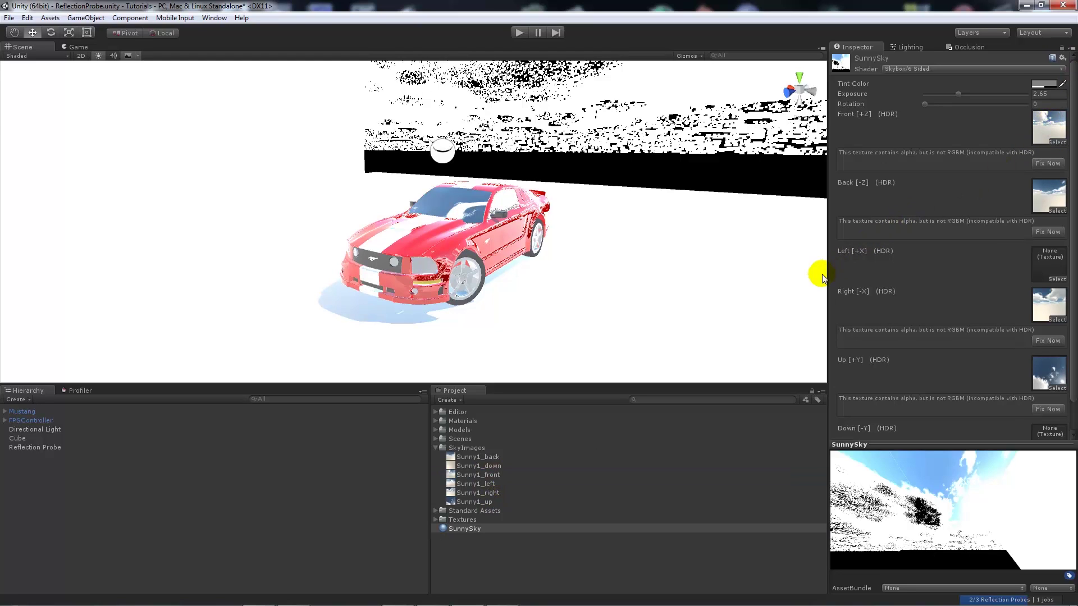
left_click_drag(488, 484, 1049, 264)
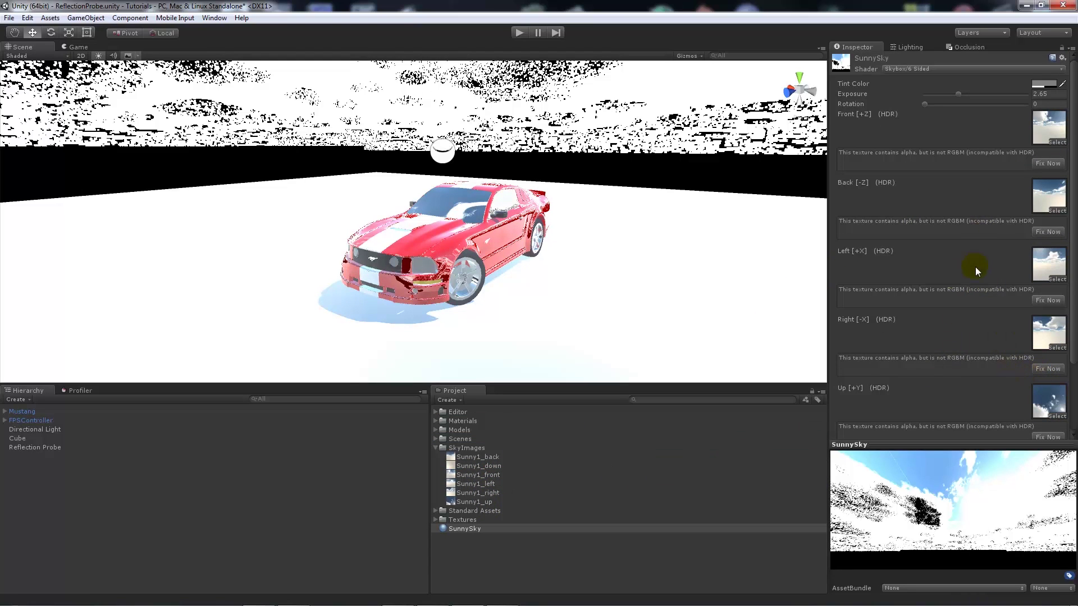
left_click_drag(493, 161, 438, 165, "alt")
left_click_drag(699, 130, 508, 189, "alt")
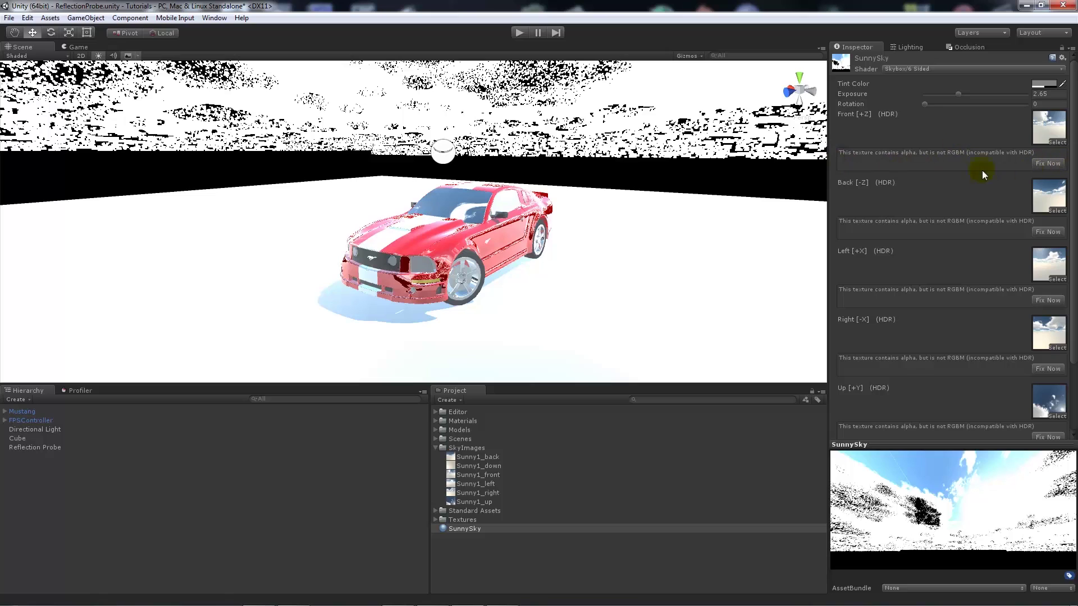
Apply Fix Now to the Front, Back, Right, Up and Down texture alpha warnings
left_click(1047, 164)
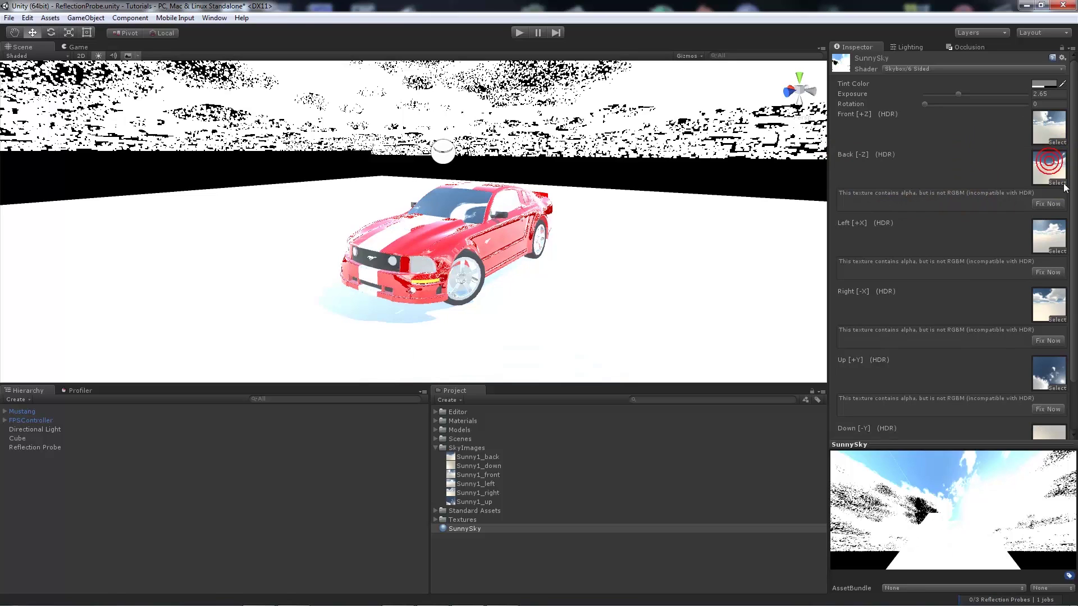
left_click(1047, 204)
left_click(1047, 284)
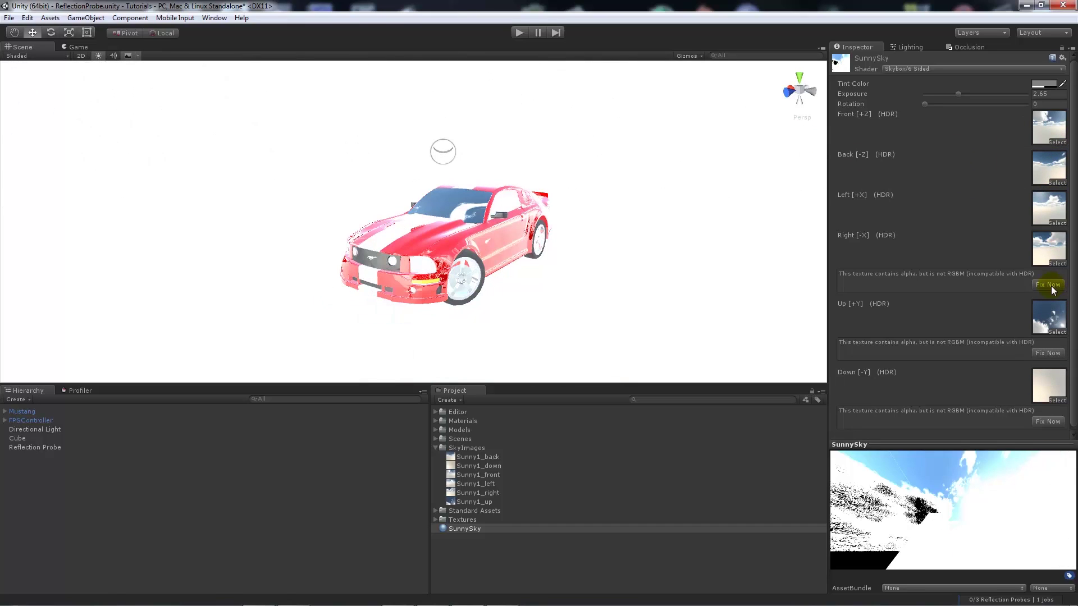
left_click(1047, 325)
left_click(1055, 364)
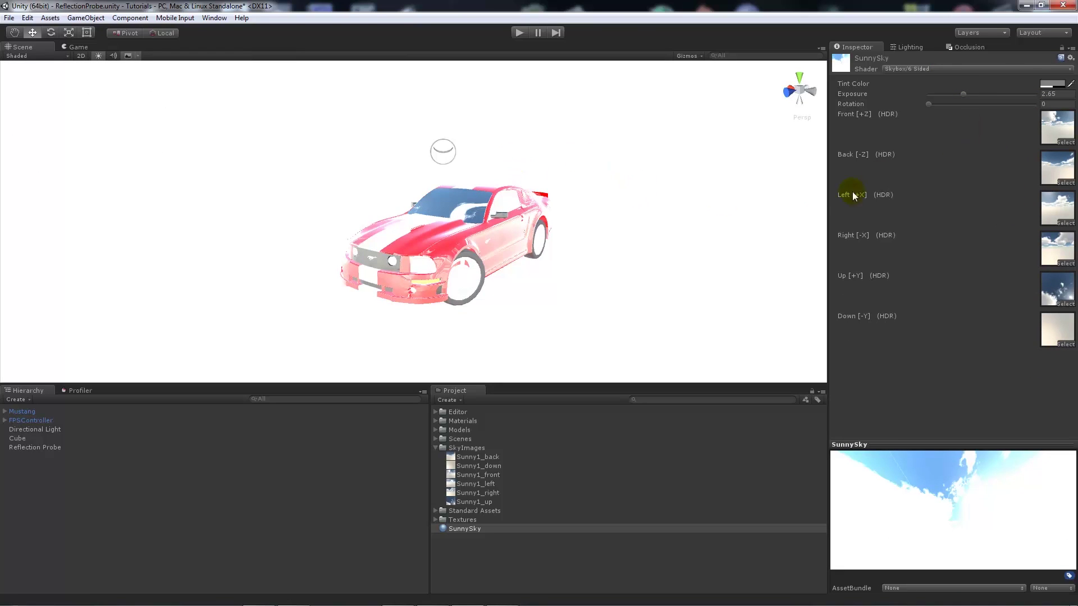
Lower the SunnySky exposure to 1 and rotate the skybox to 154
mouse_move(962, 95)
left_mouse_down()
mouse_move(922, 99)
mouse_move(941, 95)
left_mouse_up()
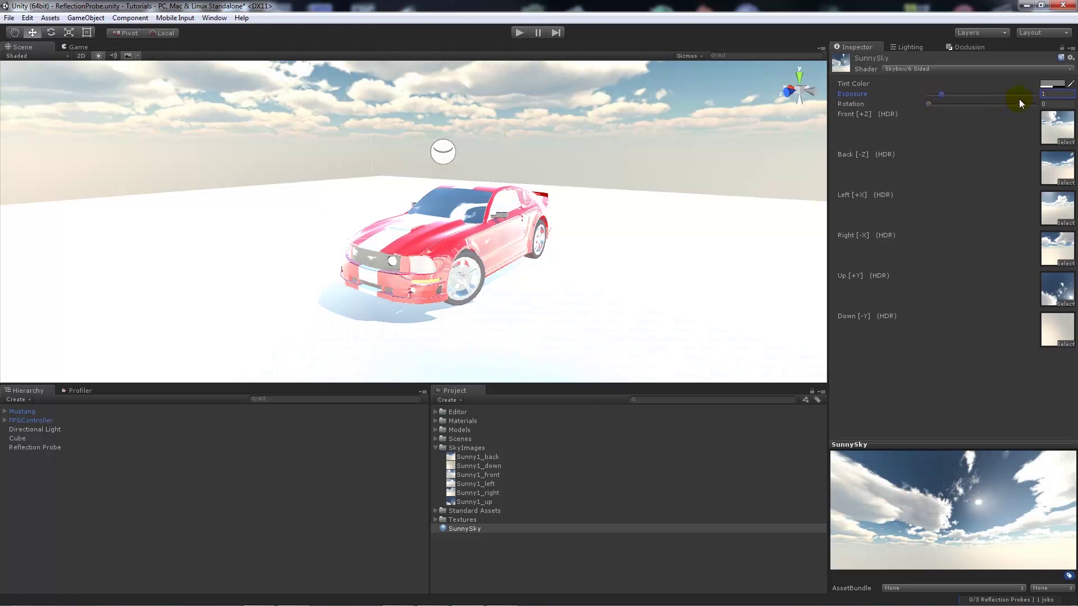
mouse_move(594, 218)
left_mouse_down("alt")
mouse_move(681, 99)
mouse_move(529, 163)
mouse_move(606, 214)
left_mouse_up("alt")
scroll(626, 199, "up", 2)
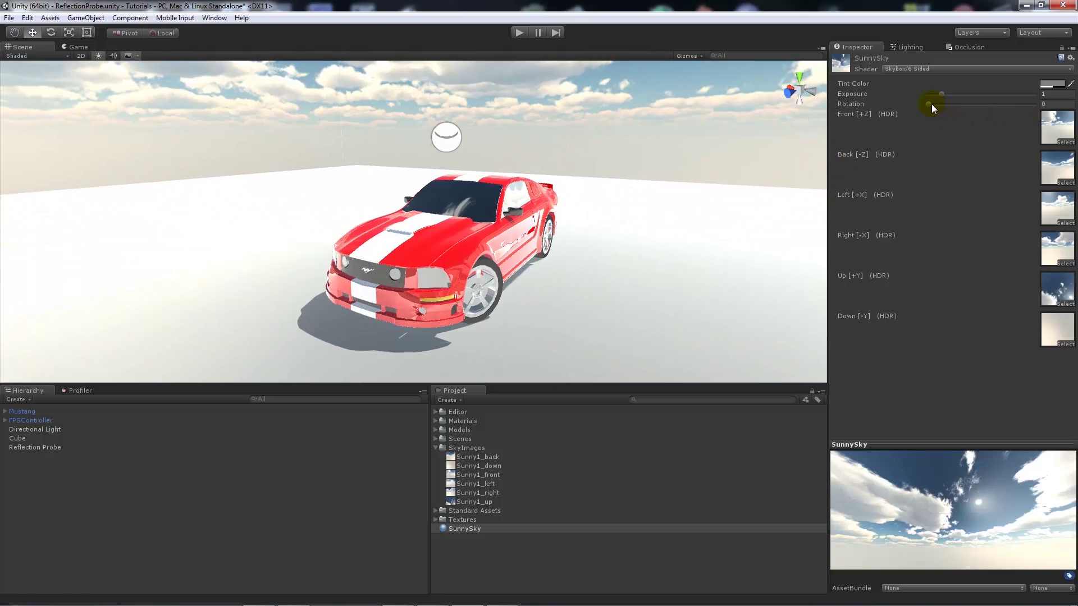
left_click_drag(929, 104, 974, 105)
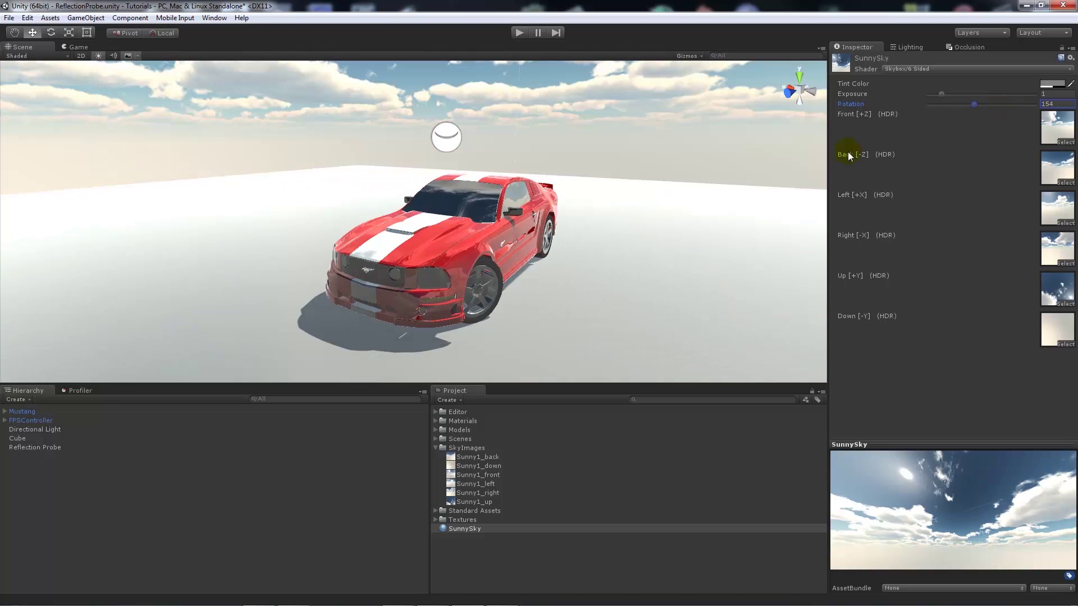
left_click(1050, 85)
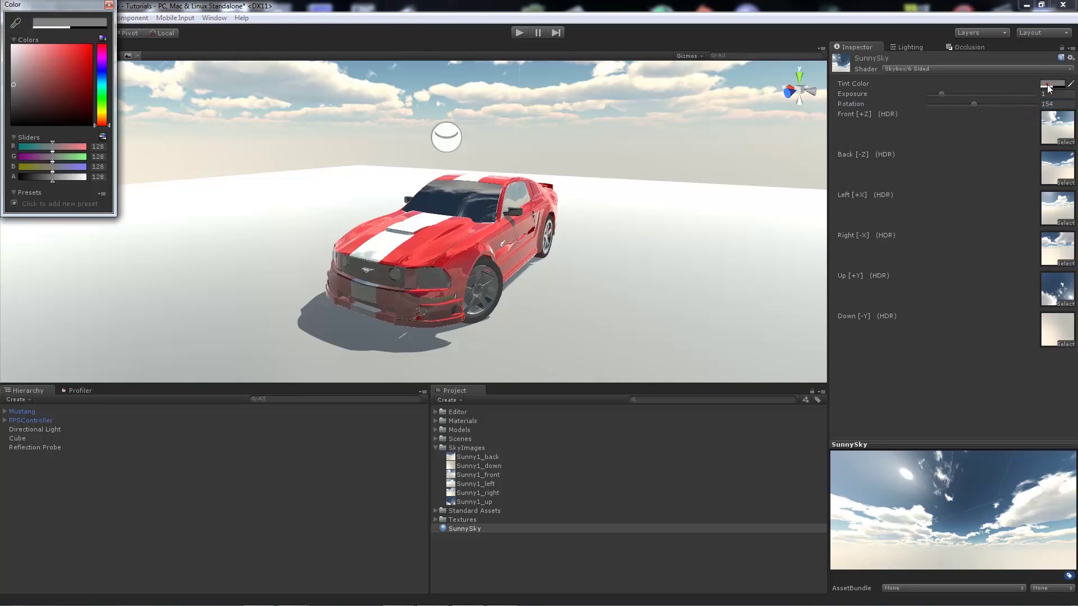
Set the SunnySky Tint Color to a pale blue (R 98, G 134, B 163)
left_click(103, 79)
mouse_move(80, 80)
left_mouse_down()
mouse_move(72, 58)
mouse_move(58, 82)
mouse_move(44, 74)
left_mouse_up()
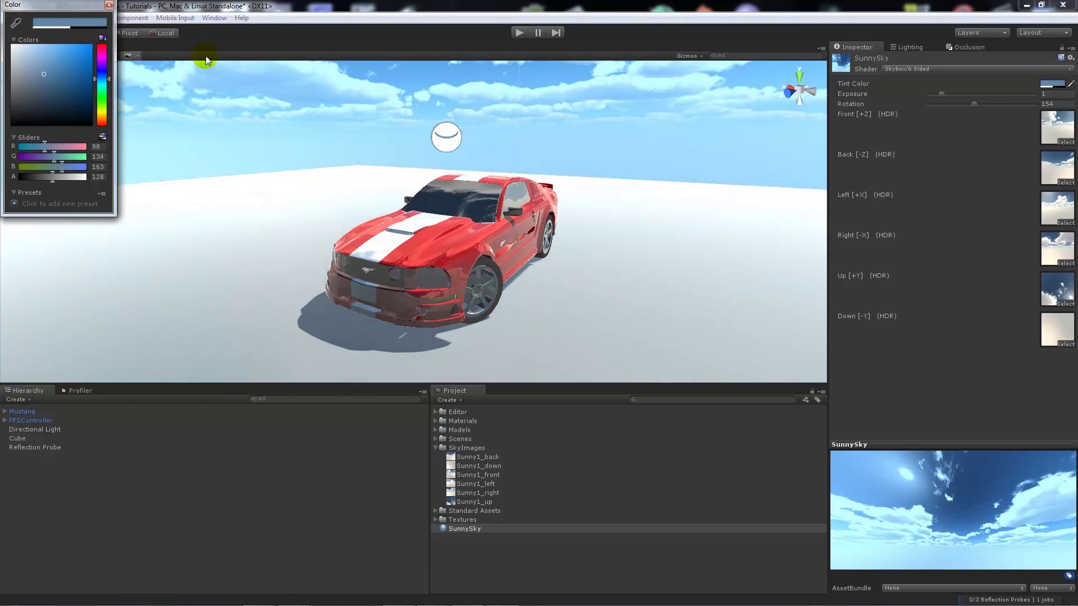
left_click(109, 6)
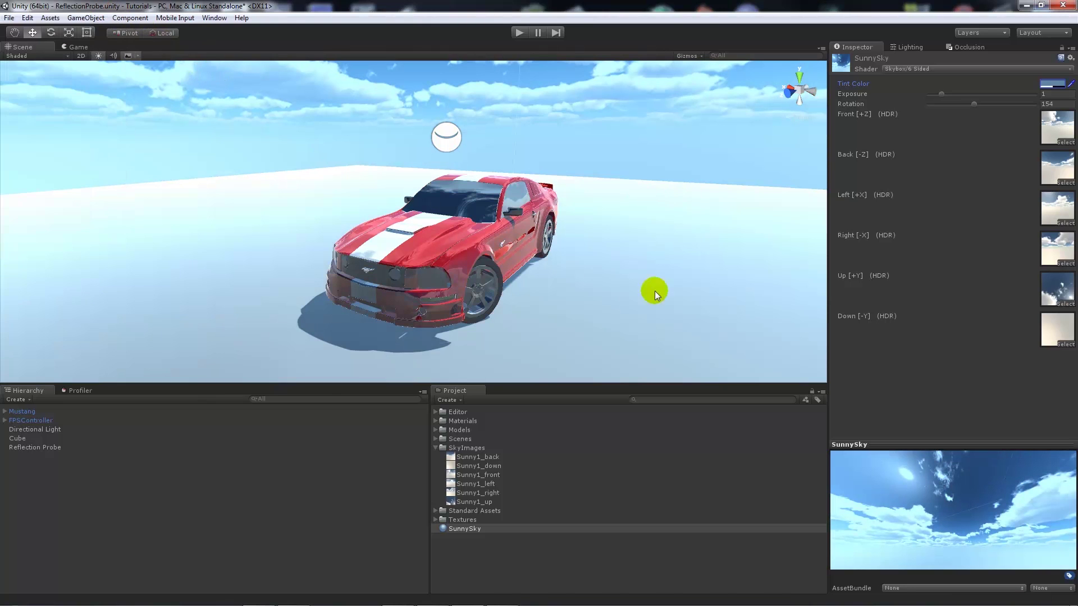
Collapse SkyImages, deselect SunnySky and enter play mode to view the Mustang under the sky
mouse_move(547, 291)
right_mouse_down()
mouse_move(528, 251)
mouse_move(556, 292)
mouse_move(567, 286)
right_mouse_up()
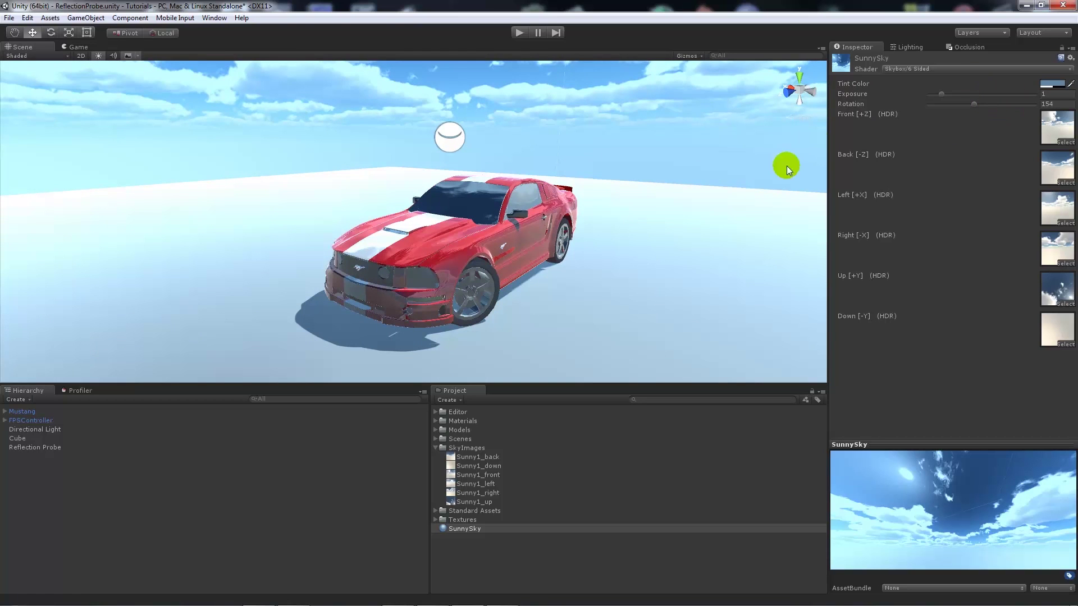
left_click(436, 449)
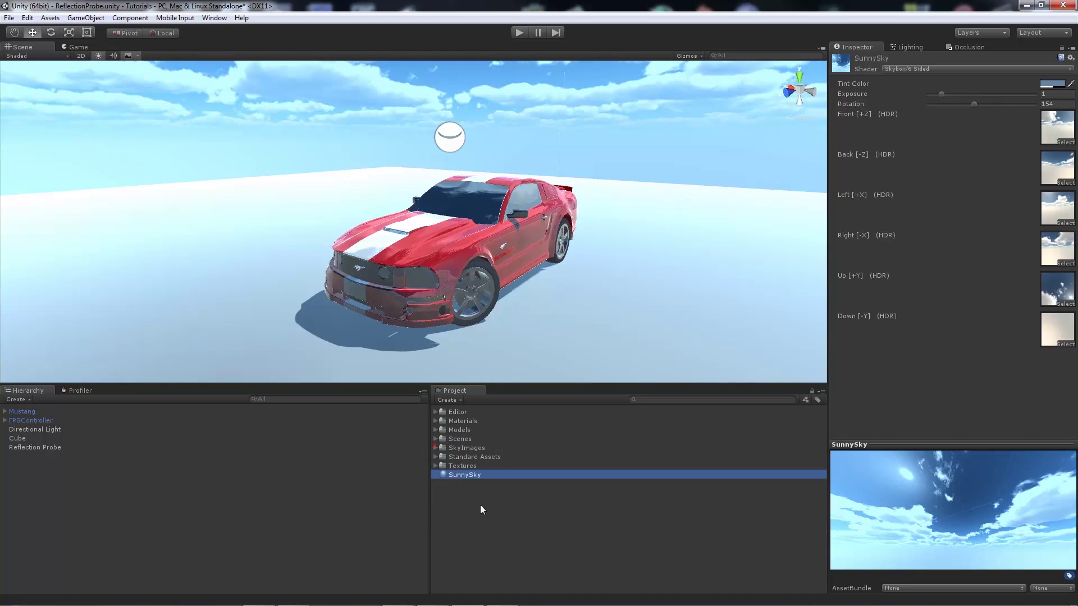
left_click(480, 504)
right_click_drag(495, 376, 599, 270)
left_click_drag(599, 270, 515, 118, "alt")
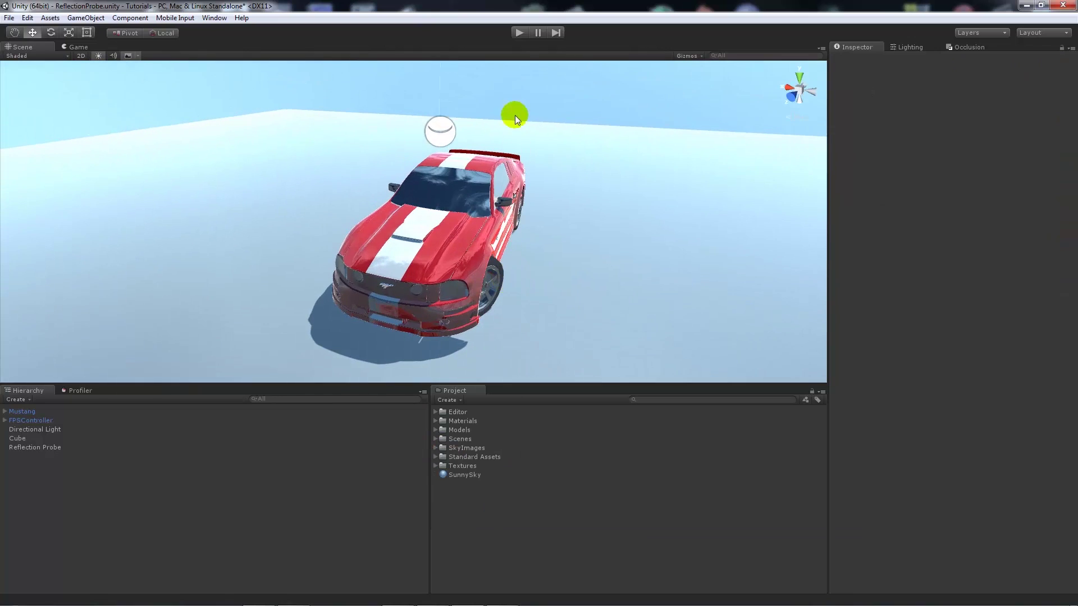
left_click(517, 37)
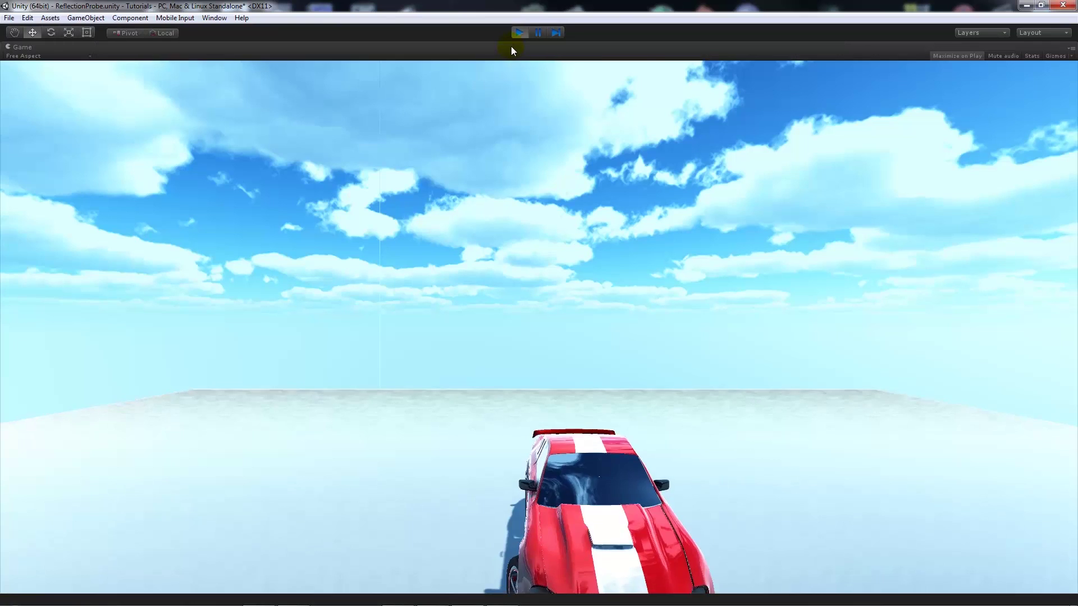